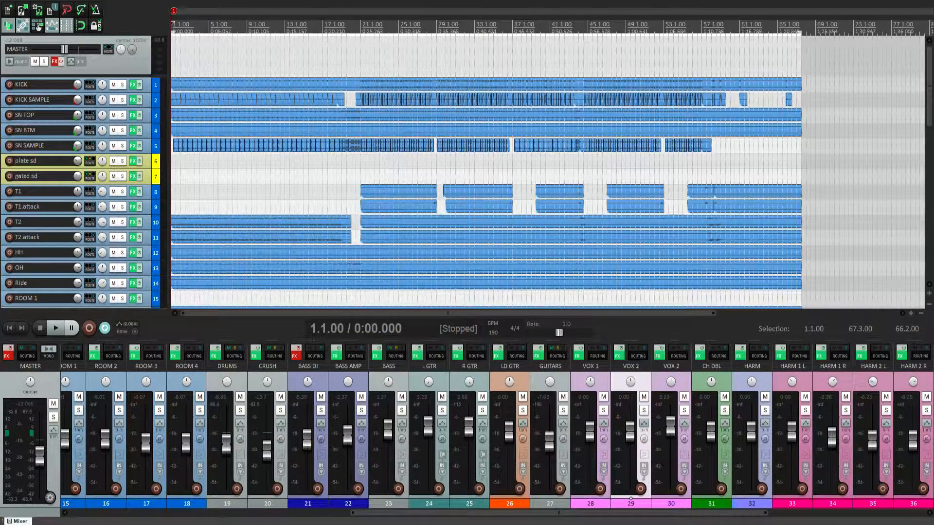
Play the mix from around bar 20 to compare it with the master effects enabled and bypassed.
{"action": "key", "text": "space"}
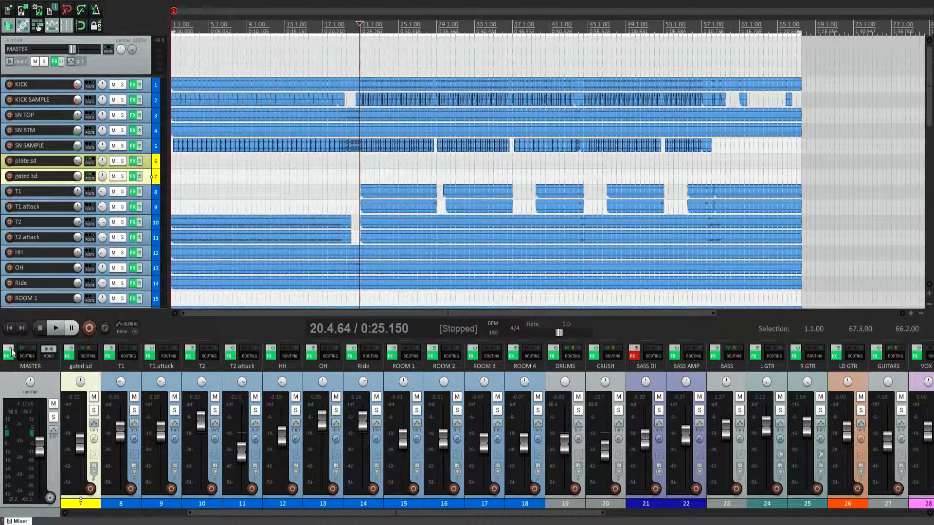
{"action": "key", "text": "space"}
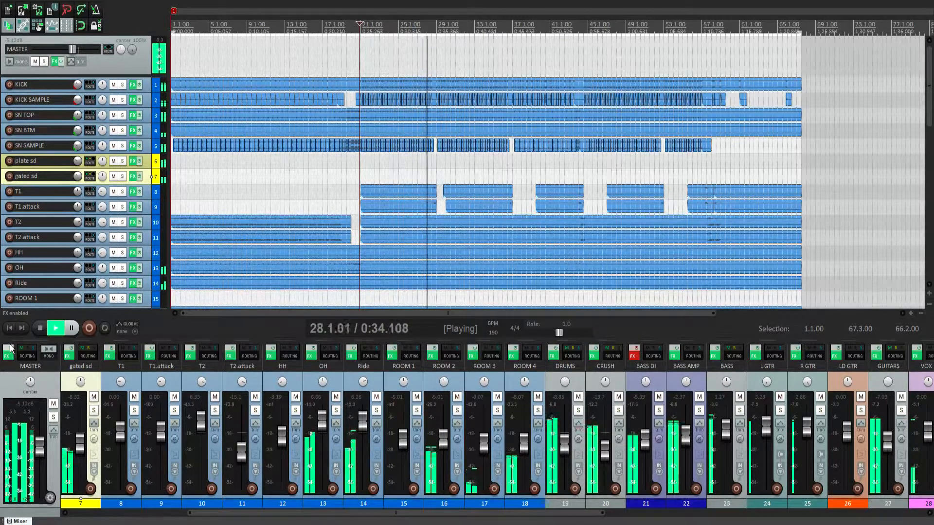
{"action": "left_click", "coordinate": [8, 354]}
{"action": "key", "text": "space"}
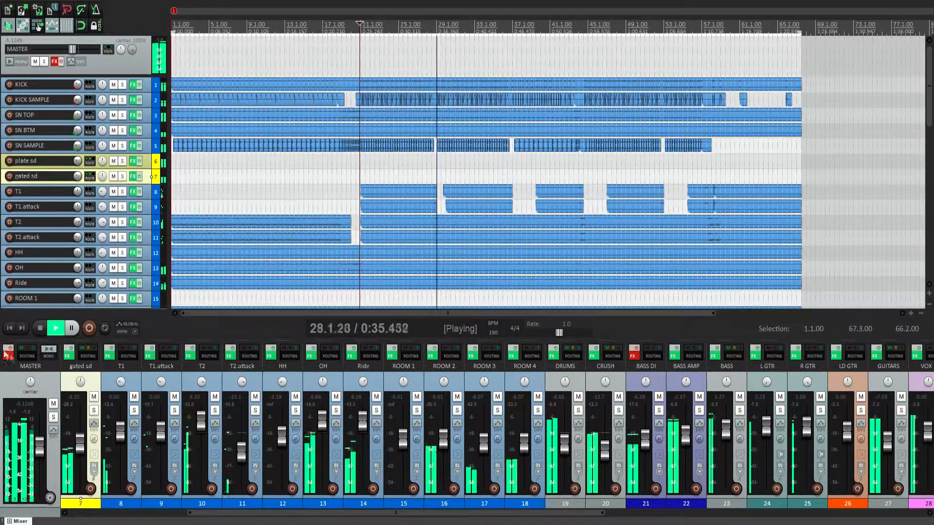
{"action": "key", "text": "space"}
During playback, raise Deckerate and set Squeeze to 39 in the master track's BD BG-Master plug-in.
{"action": "left_click", "coordinate": [7, 355]}
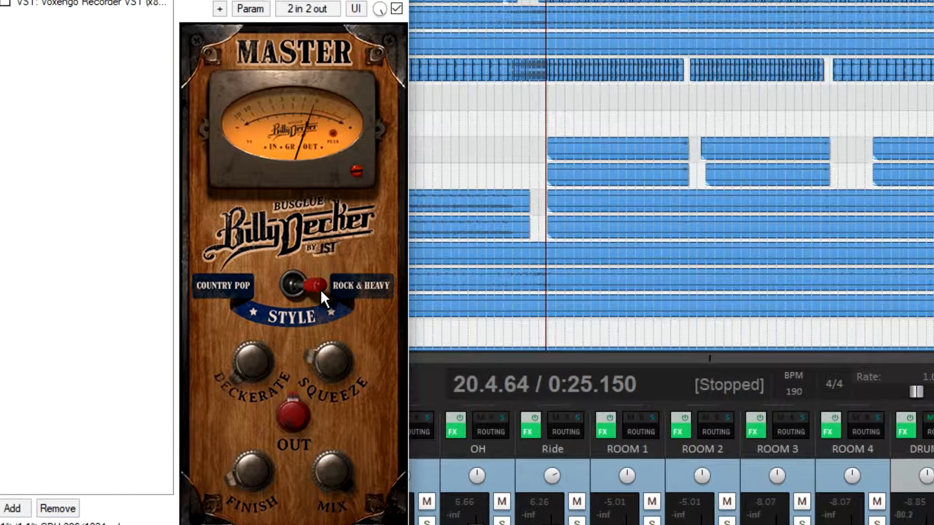
{"action": "mouse_move", "coordinate": [255, 380]}
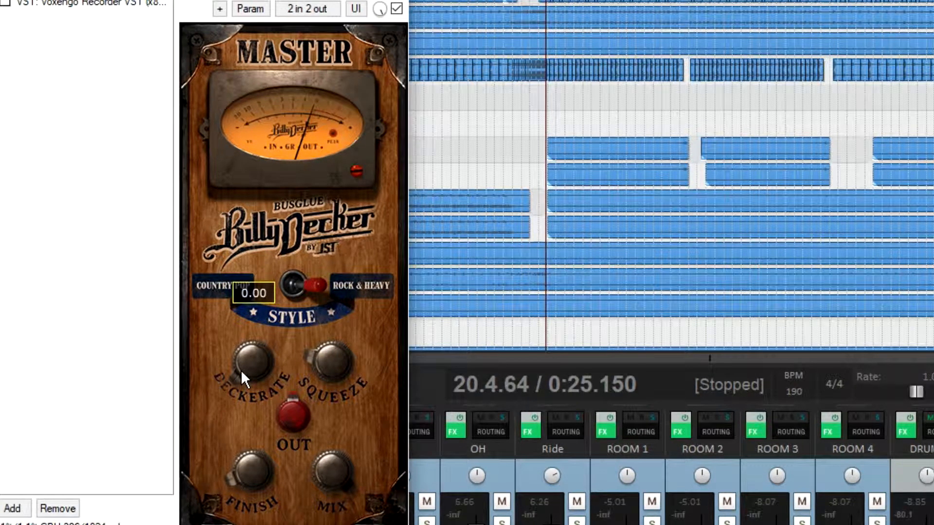
{"action": "mouse_move", "coordinate": [322, 375]}
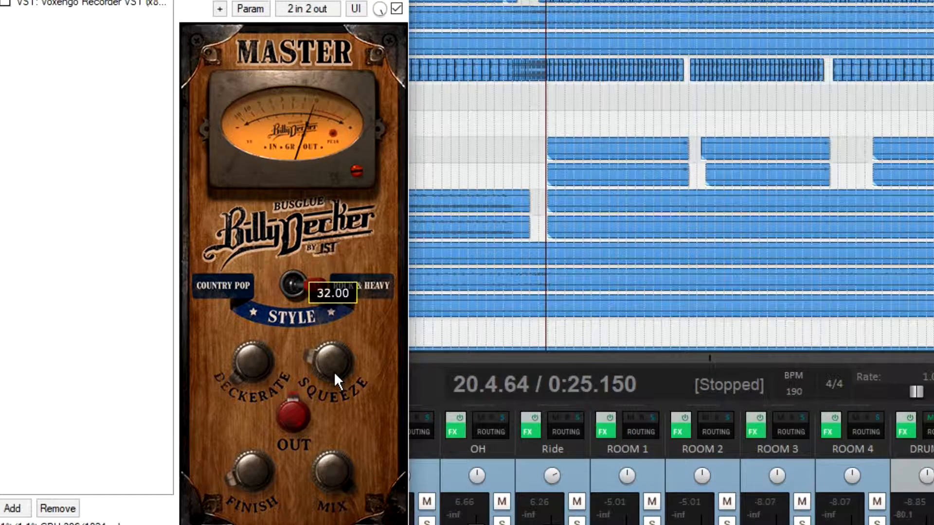
{"action": "mouse_move", "coordinate": [233, 485]}
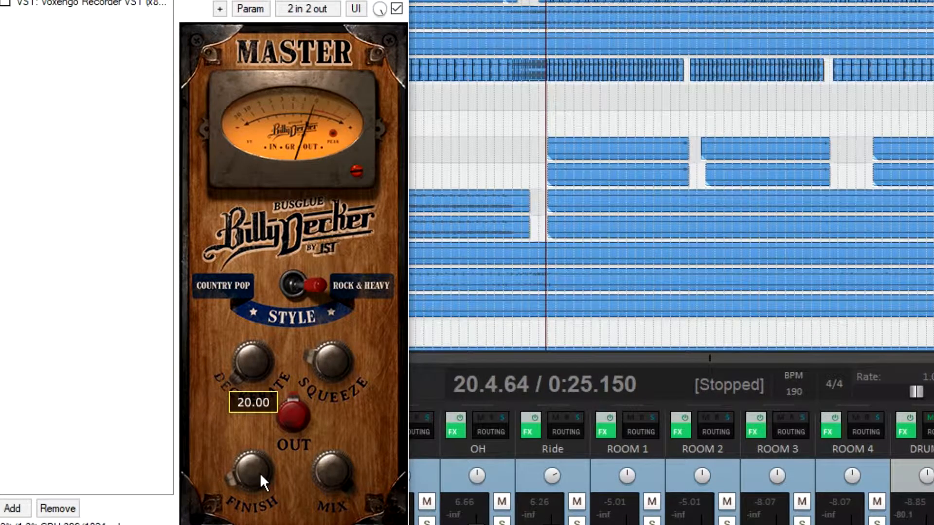
{"action": "key", "text": "space"}
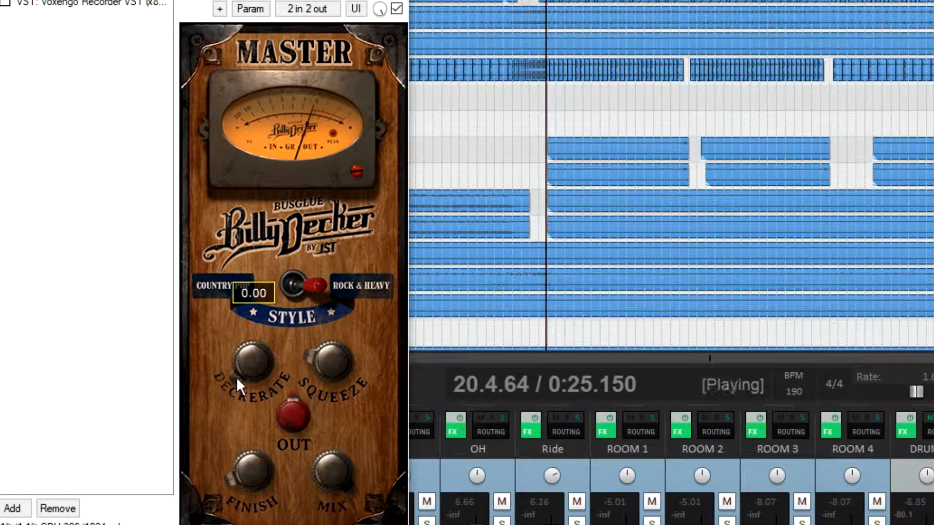
{"action": "left_click_drag", "start_coordinate": [245, 371], "coordinate": [229, 326]}
{"action": "mouse_move", "coordinate": [323, 356]}
{"action": "left_mouse_down"}
{"action": "mouse_move", "coordinate": [312, 337]}
{"action": "mouse_move", "coordinate": [313, 294]}
{"action": "mouse_move", "coordinate": [310, 344]}
{"action": "left_mouse_up"}
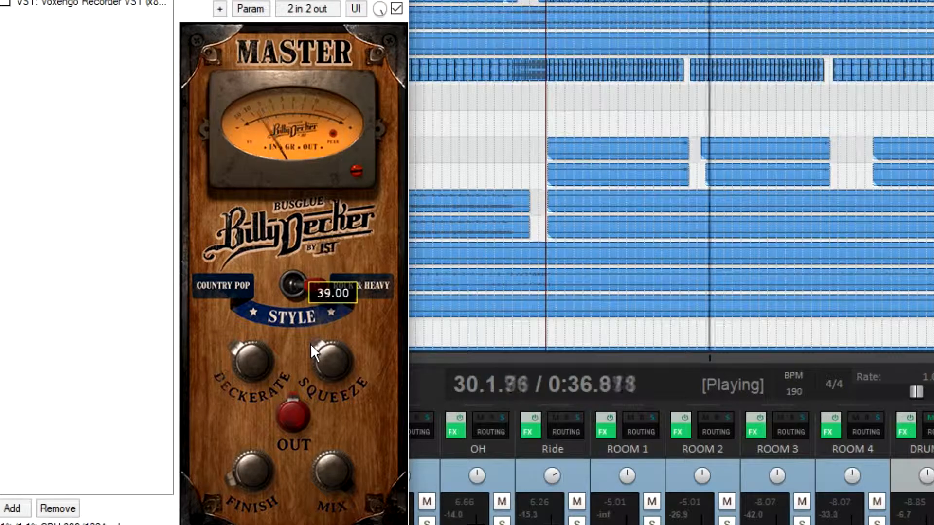
Adjust the BD BG-Master plug-in's Finish amount while listening, and stop playback.
{"action": "left_click", "coordinate": [256, 461]}
{"action": "mouse_move", "coordinate": [256, 461]}
{"action": "left_mouse_down"}
{"action": "mouse_move", "coordinate": [244, 348]}
{"action": "mouse_move", "coordinate": [246, 468]}
{"action": "left_mouse_up"}
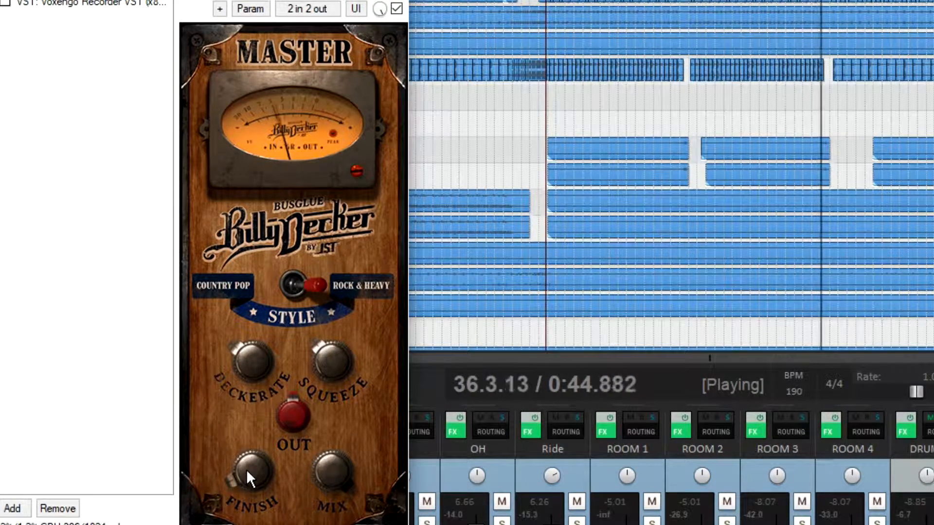
{"action": "key", "text": "space"}
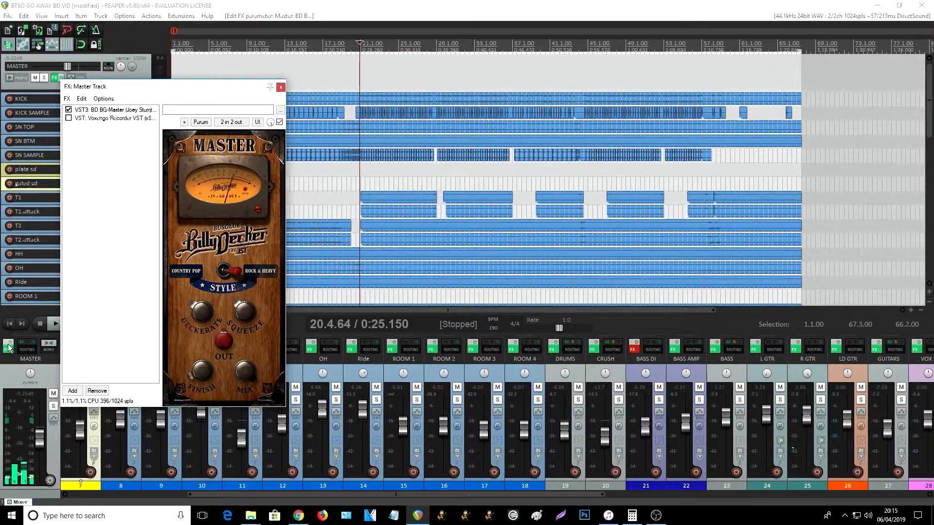
Bypass the master effects, raise the master volume to about -5.17 dB and close the master effects chain.
{"action": "left_click", "coordinate": [8, 347]}
{"action": "scroll", "coordinate": [40, 436], "scroll_direction": "up", "scroll_amount": 5}
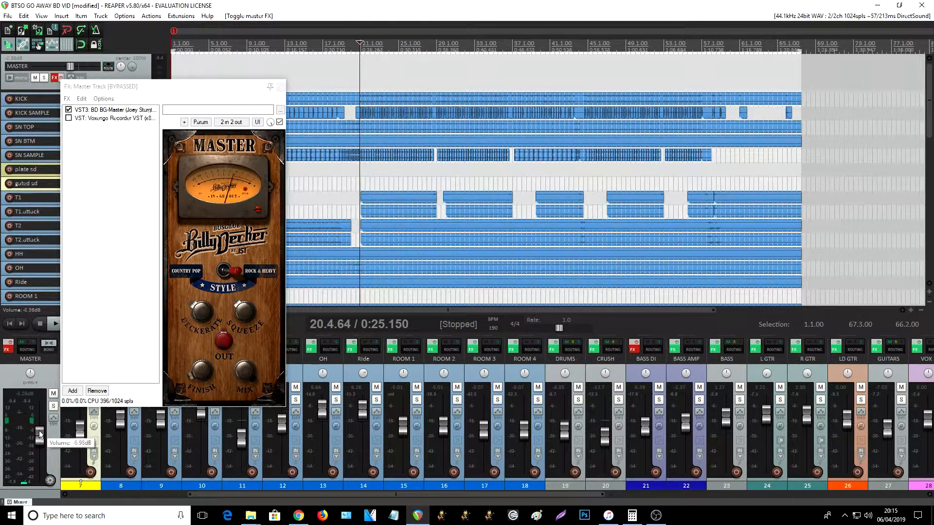
{"action": "left_click", "coordinate": [281, 87]}
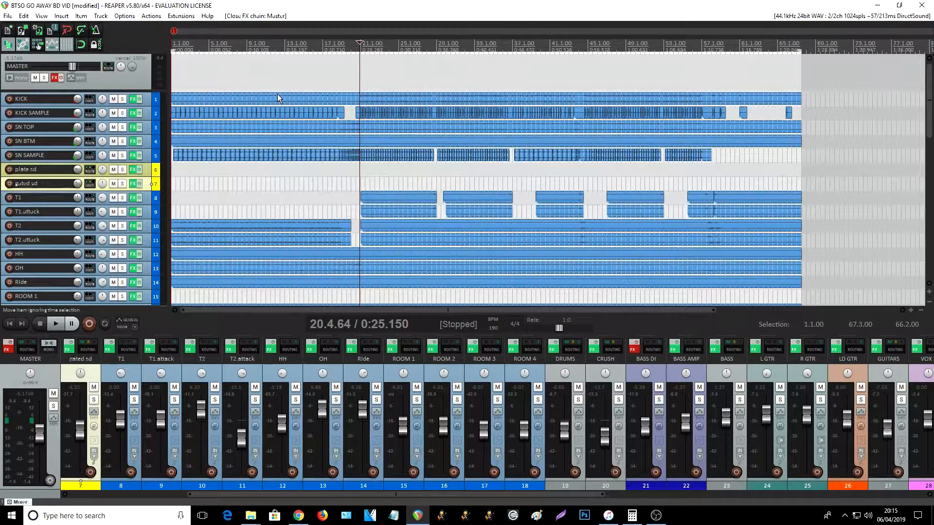
Solo the DRUMS and CRUSH buses and listen to them from around bar 20.
{"action": "scroll", "coordinate": [369, 141], "scroll_direction": "up", "scroll_amount": 3}
{"action": "scroll", "coordinate": [559, 271], "scroll_direction": "down", "scroll_amount": 1}
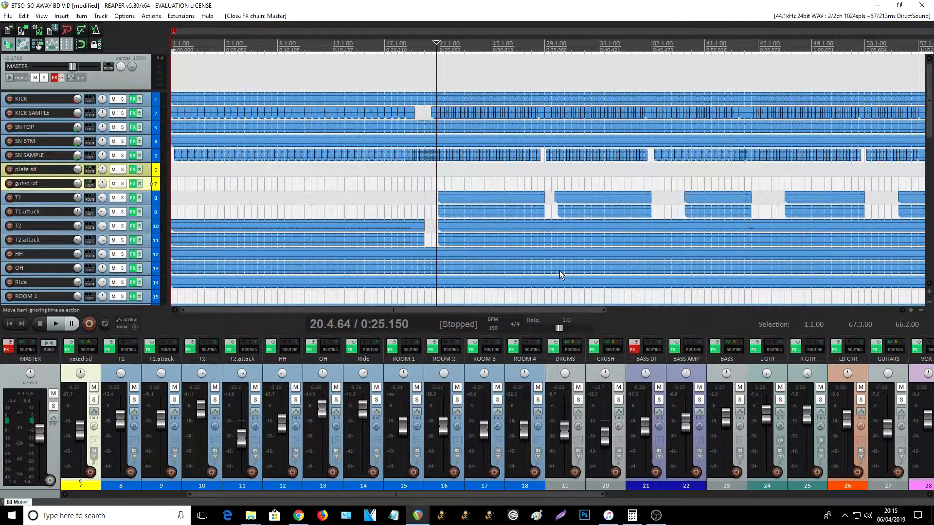
{"action": "left_click", "coordinate": [579, 400]}
{"action": "left_click", "coordinate": [618, 399]}
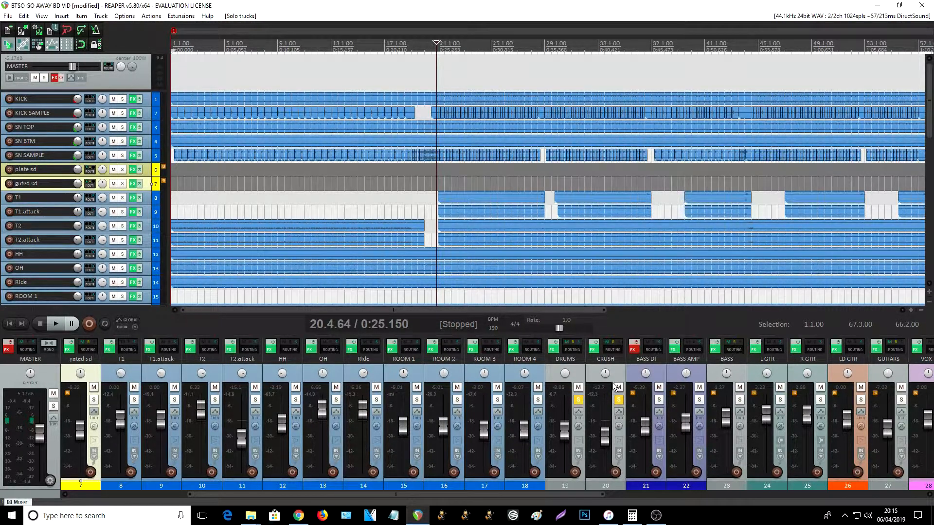
{"action": "key", "text": "space"}
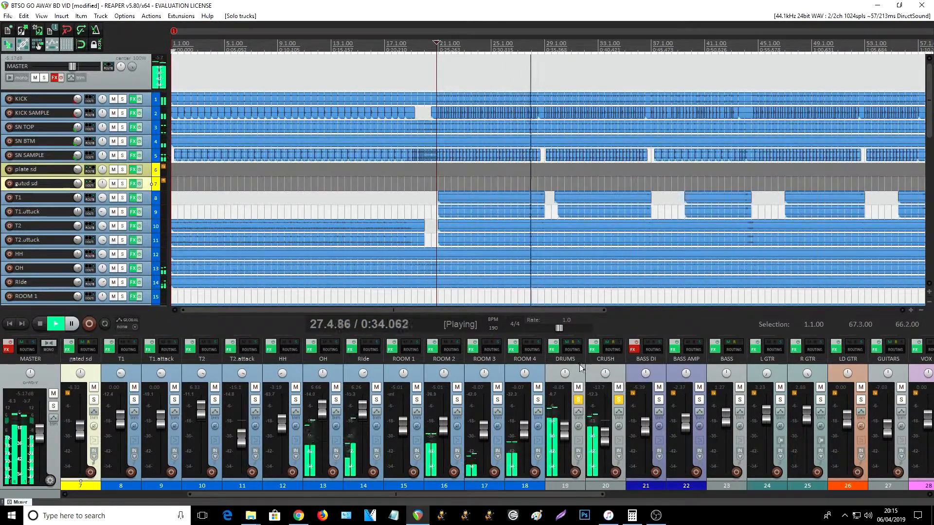
{"action": "key", "text": "space"}
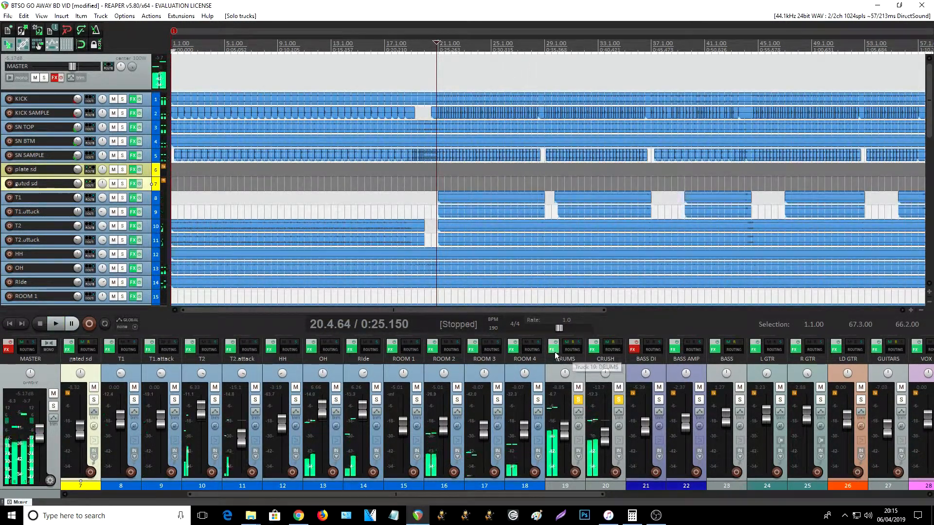
Bypass the BD BG-Drums plug-in on the DRUMS bus and check the CRUSH bus's effects chain.
{"action": "left_click", "coordinate": [553, 349]}
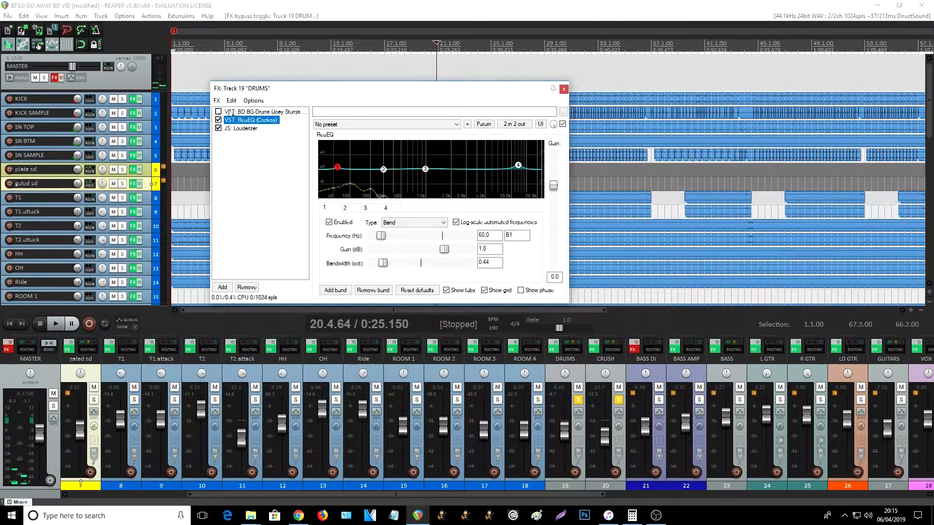
{"action": "left_click", "coordinate": [564, 89]}
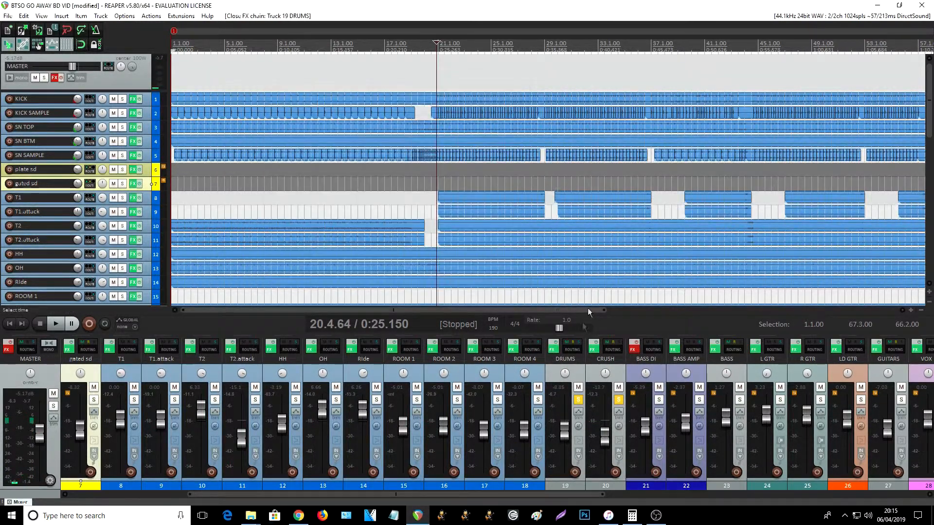
{"action": "left_click", "coordinate": [597, 349]}
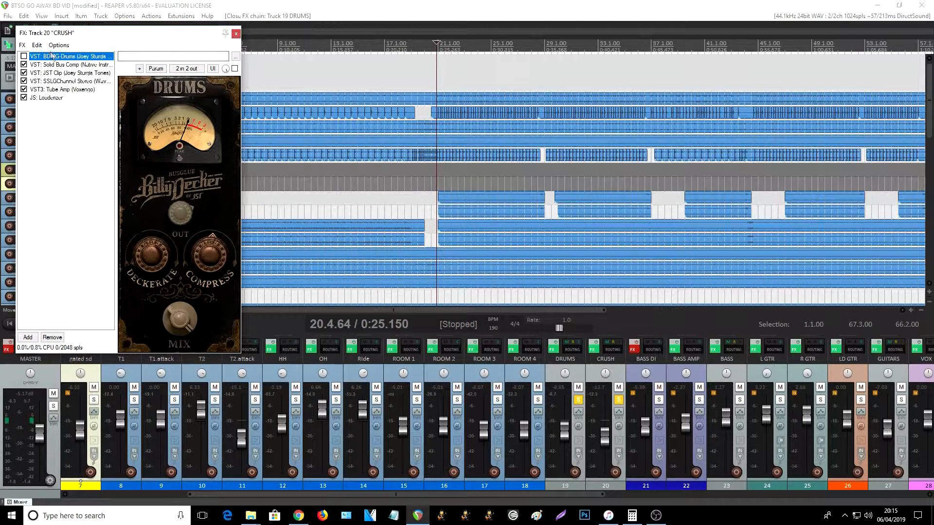
{"action": "left_click", "coordinate": [236, 34]}
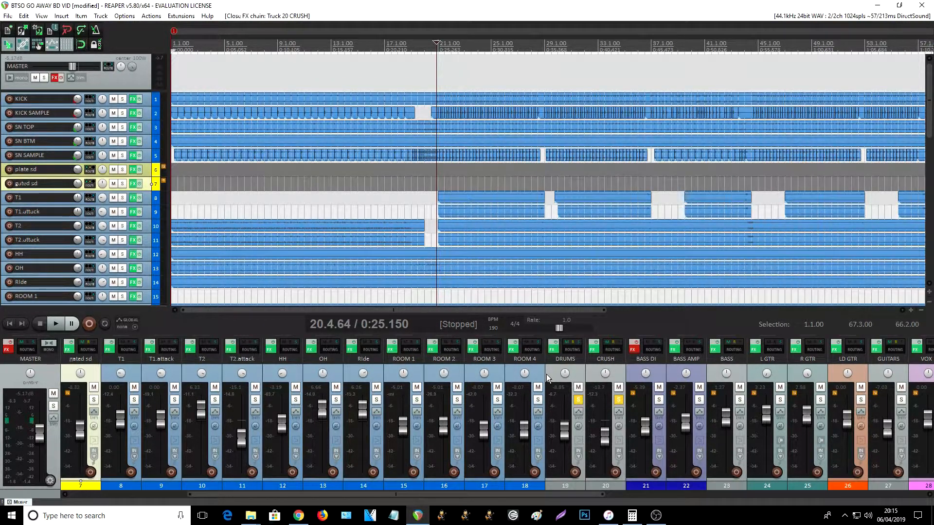
While auditioning the drums, raise the DRUMS bus volume to about 0.17 dB and mute the CRUSH bus.
{"action": "key", "text": "space"}
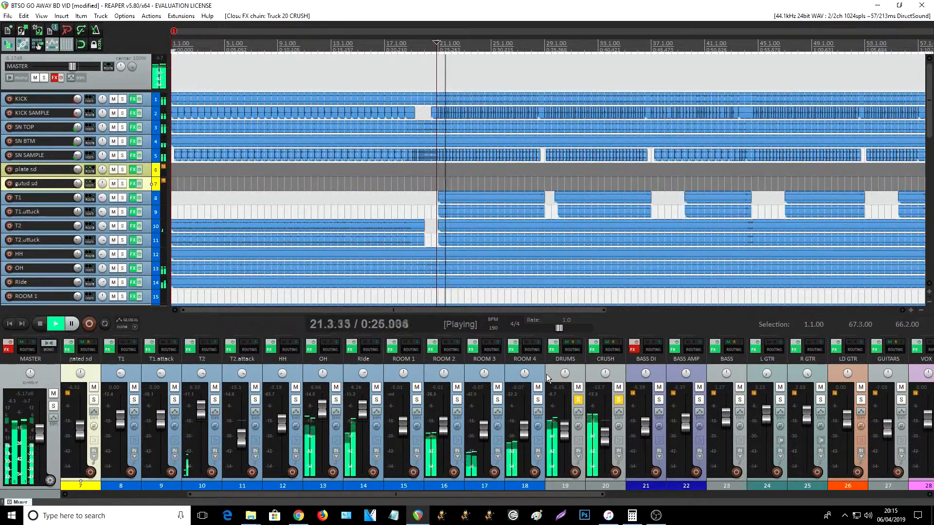
{"action": "left_click_drag", "start_coordinate": [564, 425], "coordinate": [562, 421]}
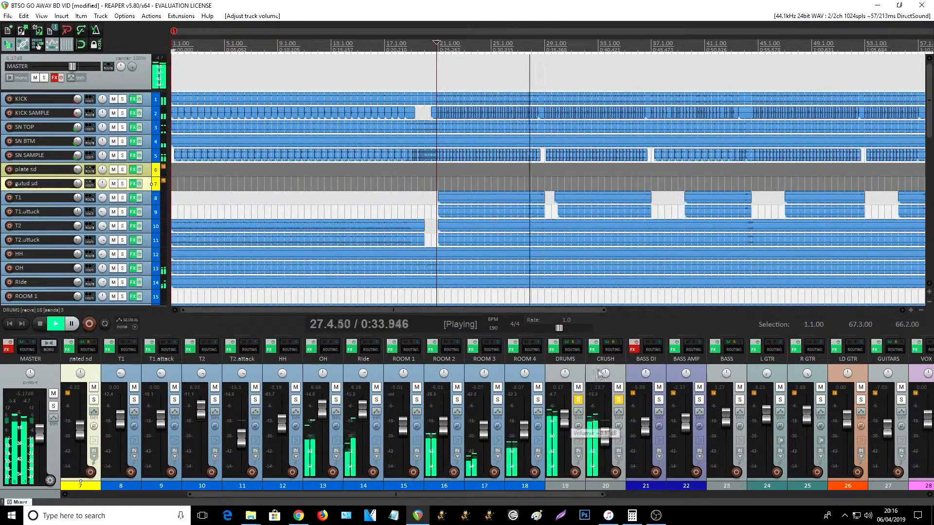
{"action": "left_click", "coordinate": [618, 387]}
{"action": "key", "text": "space"}
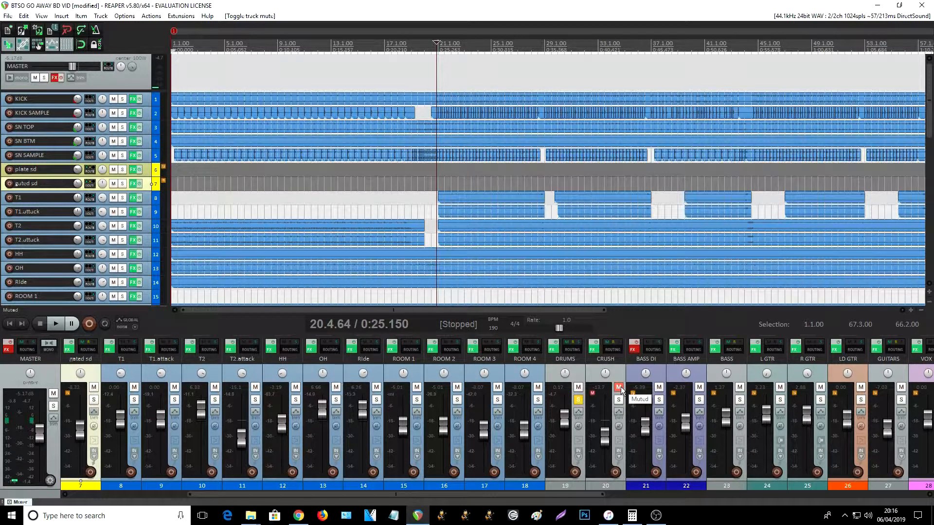
{"action": "key", "text": "space"}
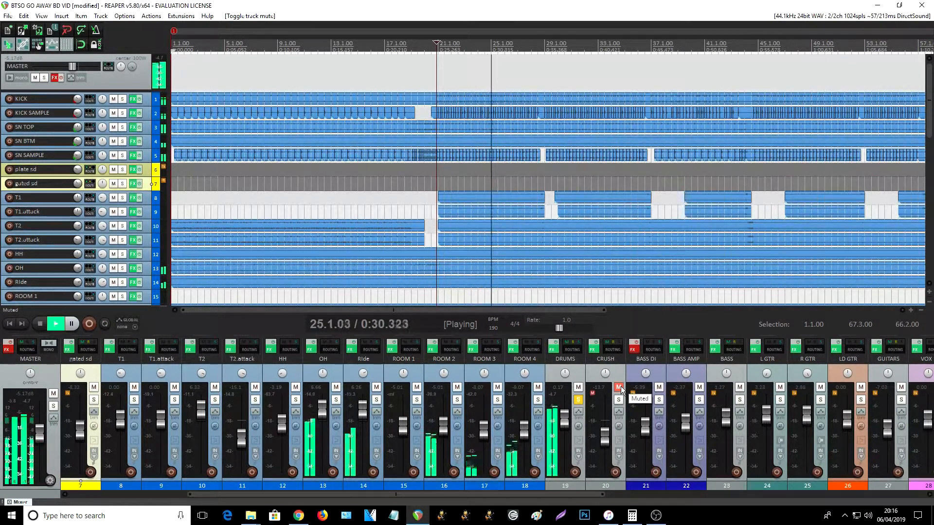
{"action": "key", "text": "space"}
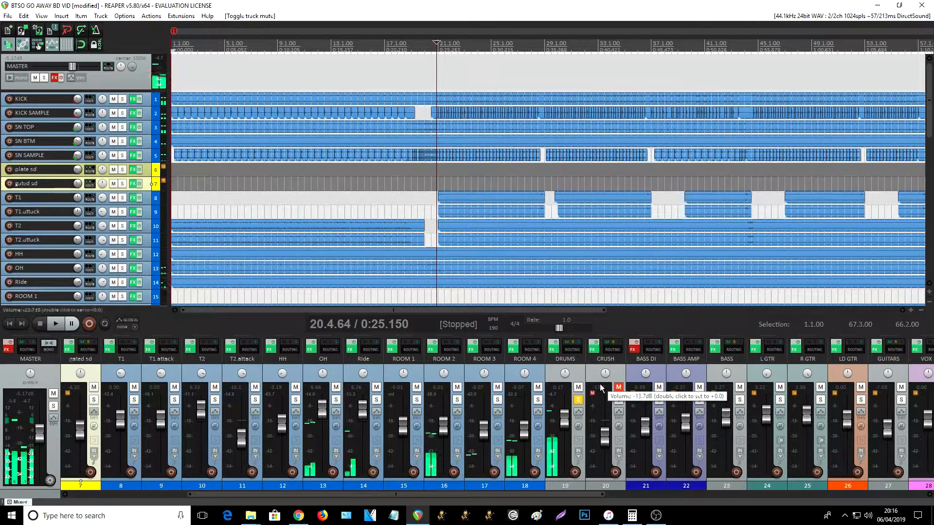
Re-enable the BD BG-Drums plug-in on the DRUMS bus and listen to the soloed drum buses.
{"action": "left_click", "coordinate": [553, 349]}
{"action": "left_click", "coordinate": [218, 111]}
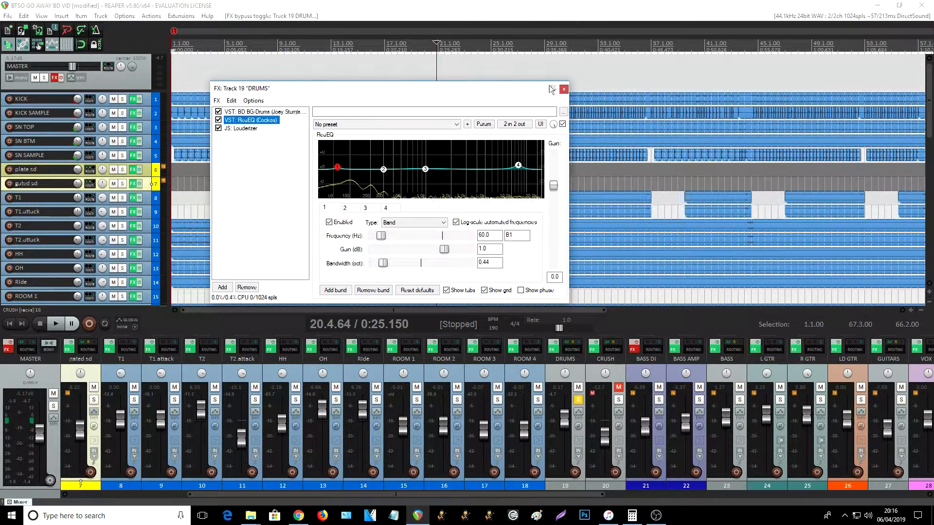
{"action": "left_click", "coordinate": [563, 89]}
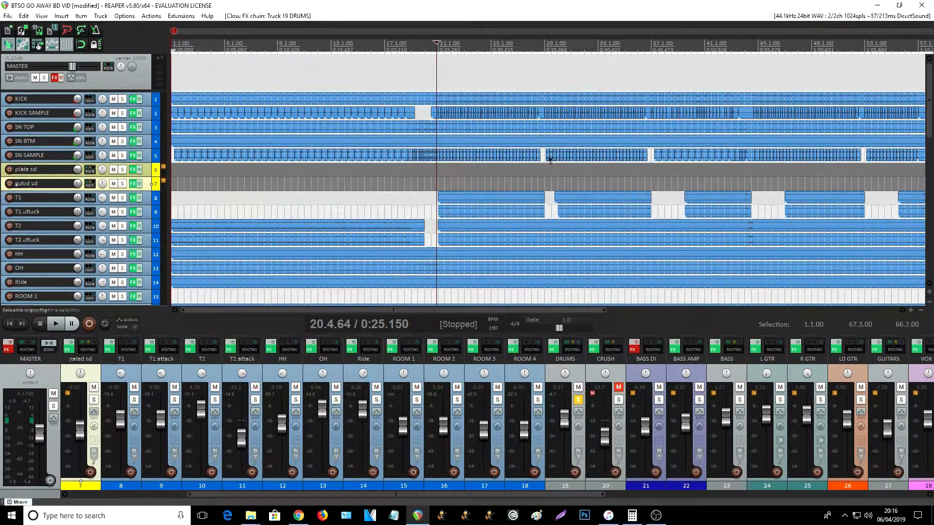
{"action": "key", "text": "space"}
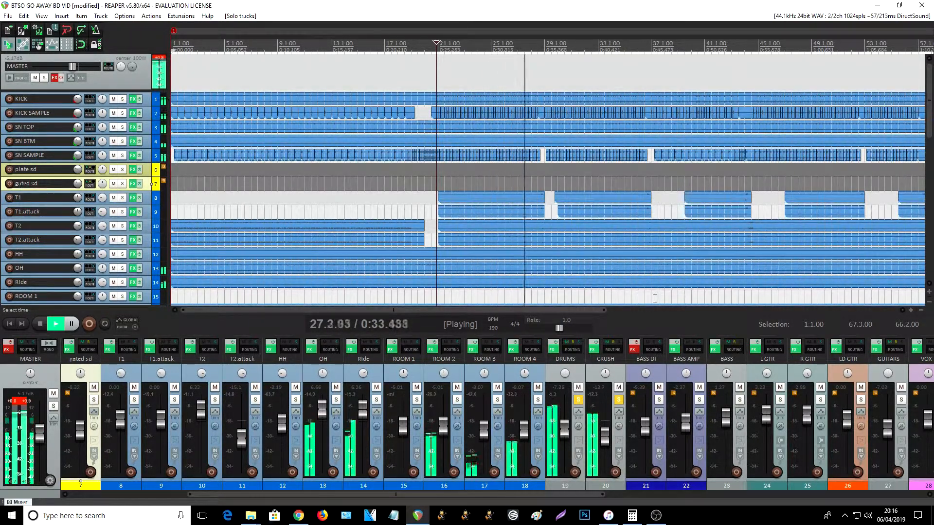
{"action": "key", "text": "space"}
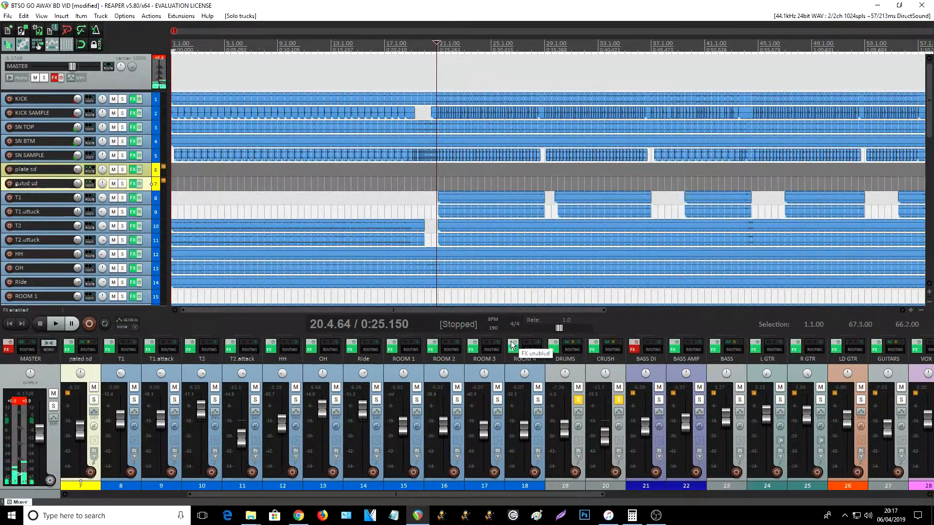
Bypass the effects on the ROOM 4, ROOM 3, ROOM 2, ROOM 1, Ride and OH tracks.
{"action": "left_click", "coordinate": [514, 348]}
{"action": "left_click", "coordinate": [472, 348]}
{"action": "left_click", "coordinate": [431, 348]}
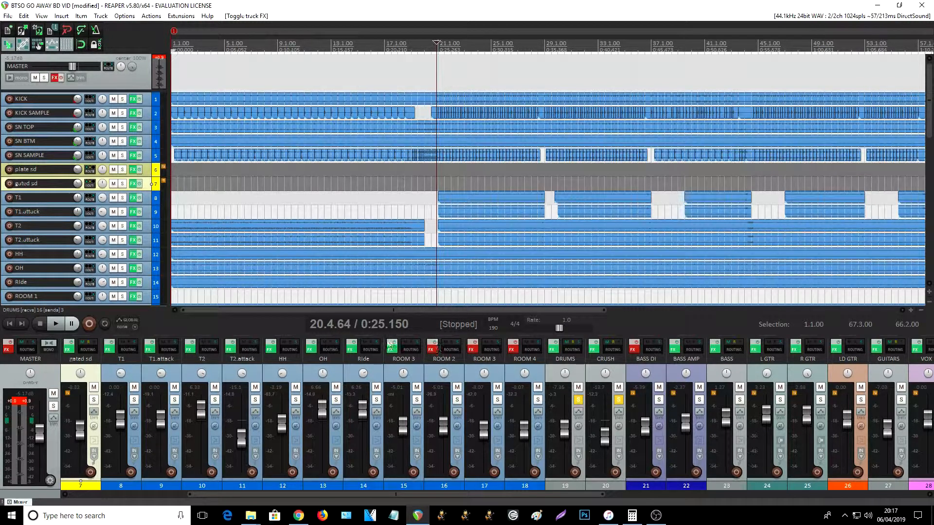
{"action": "left_click", "coordinate": [391, 348]}
{"action": "left_click", "coordinate": [350, 345]}
{"action": "left_click", "coordinate": [319, 344]}
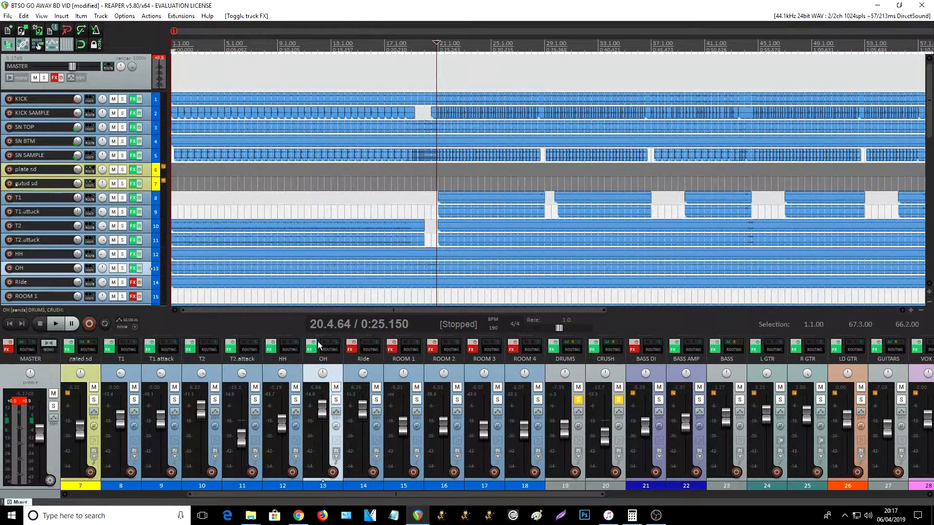
{"action": "left_click", "coordinate": [315, 347]}
Bypass the effects on the HH, T2.attack, T2, T1.attack and T1 tracks.
{"action": "left_click_drag", "start_coordinate": [547, 494], "coordinate": [349, 496]}
{"action": "left_click", "coordinate": [514, 349]}
{"action": "left_click", "coordinate": [472, 348]}
{"action": "left_click", "coordinate": [431, 347]}
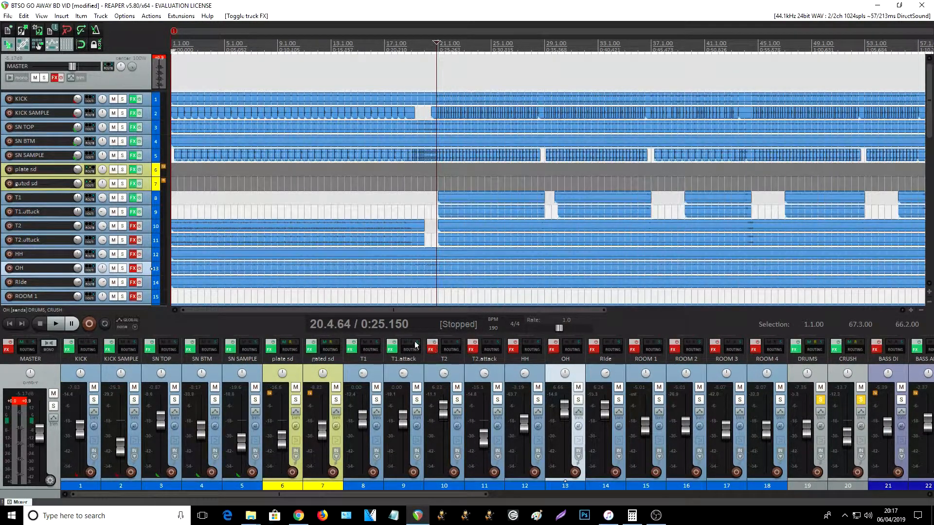
{"action": "left_click", "coordinate": [401, 346]}
{"action": "left_click", "coordinate": [392, 346]}
{"action": "left_click", "coordinate": [351, 349]}
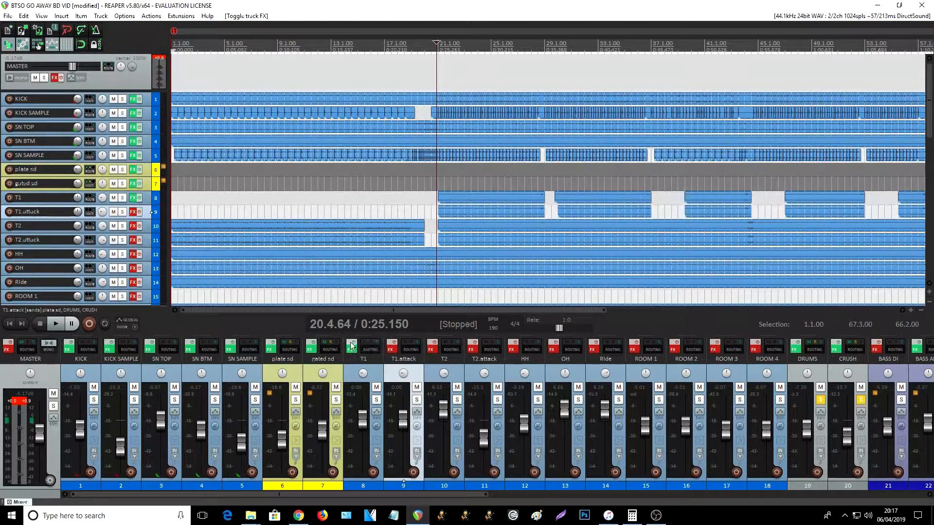
Bypass the effects on the SN SAMPLE, SN BTM, SN TOP, KICK SAMPLE and KICK tracks.
{"action": "left_click", "coordinate": [230, 348]}
{"action": "left_click", "coordinate": [189, 348]}
{"action": "left_click", "coordinate": [149, 348]}
{"action": "left_click", "coordinate": [107, 347]}
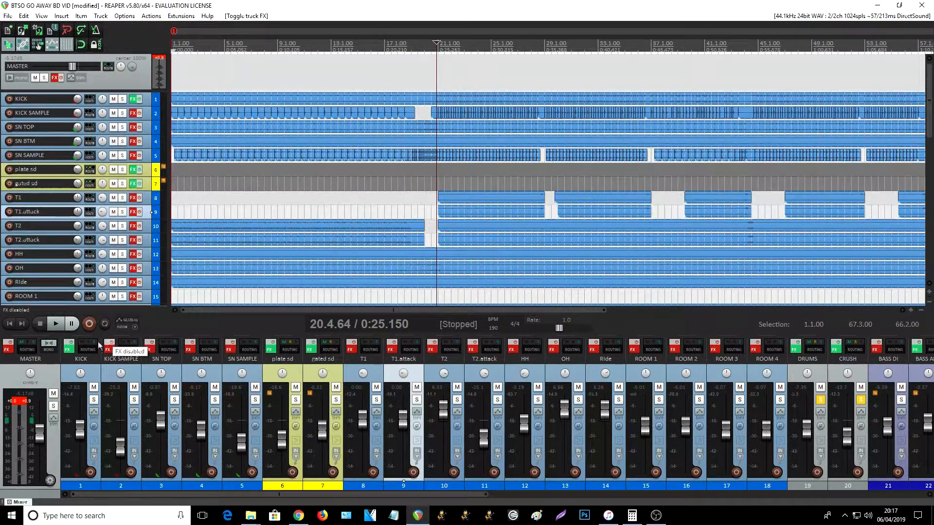
{"action": "left_click", "coordinate": [67, 348]}
On the CRUSH bus, enable BD BG-Drums and bypass every other effect in the chain.
{"action": "left_click_drag", "start_coordinate": [433, 492], "coordinate": [577, 492]}
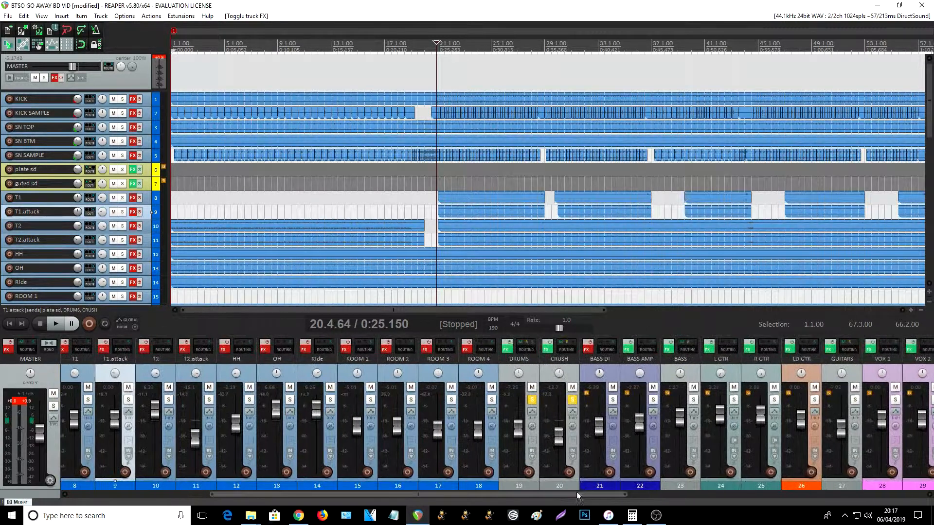
{"action": "left_click", "coordinate": [546, 349]}
{"action": "left_click", "coordinate": [24, 64]}
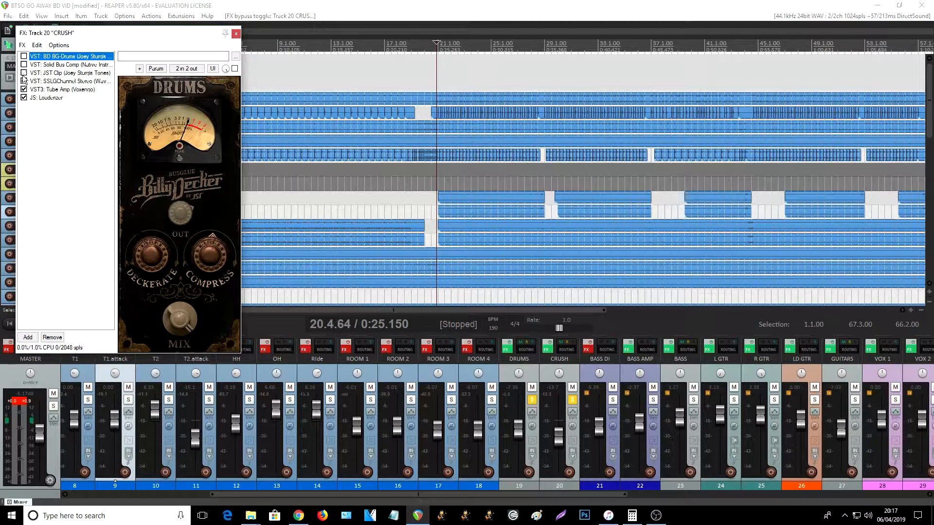
{"action": "left_click", "coordinate": [23, 97]}
On the DRUMS bus, bypass ReaEQ and Louderizer and place the BD BG-Drums plug-in beside the CRUSH bus one.
{"action": "left_click", "coordinate": [505, 350]}
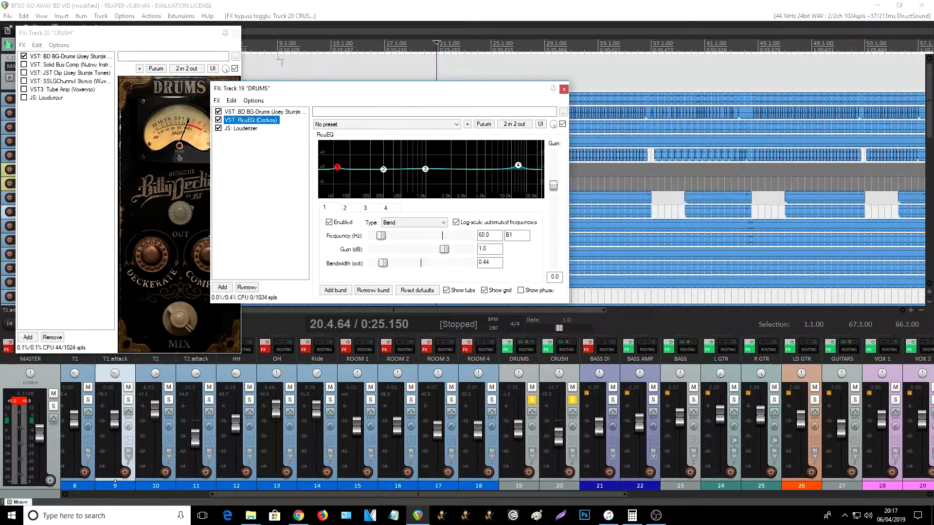
{"action": "left_click", "coordinate": [263, 111]}
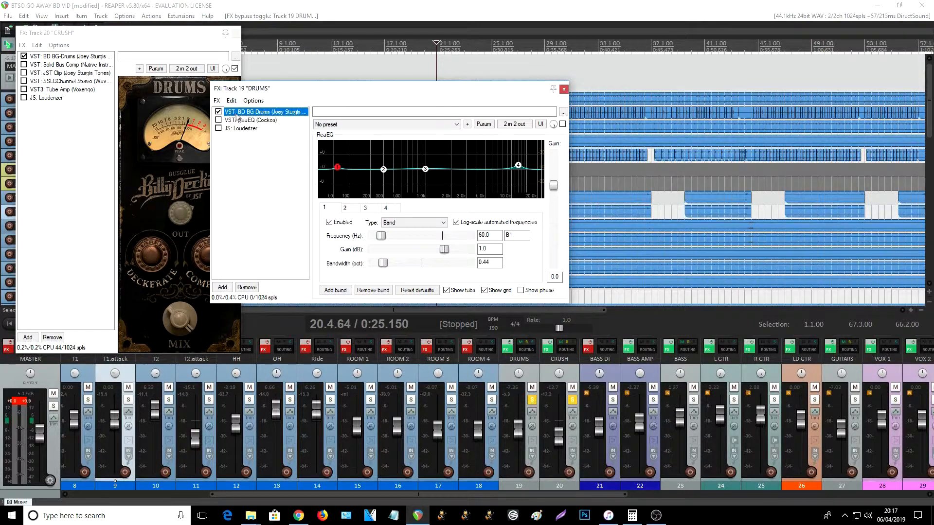
{"action": "left_click_drag", "start_coordinate": [267, 90], "coordinate": [313, 48]}
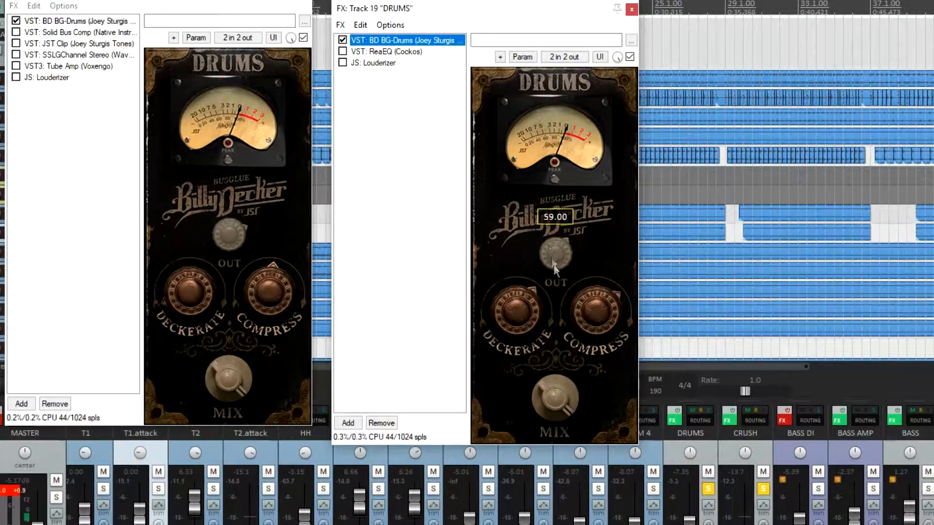
Examine the Out, Deckerate and Compress settings of both BD BG-Drums plug-ins, audition the drums, and close both effects chains.
{"action": "mouse_move", "coordinate": [167, 255]}
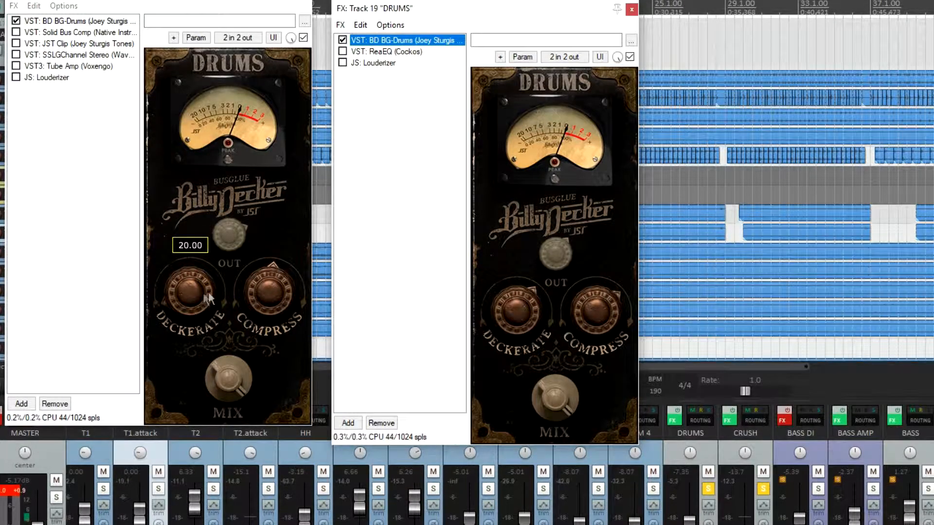
{"action": "mouse_move", "coordinate": [251, 284]}
{"action": "mouse_move", "coordinate": [527, 311]}
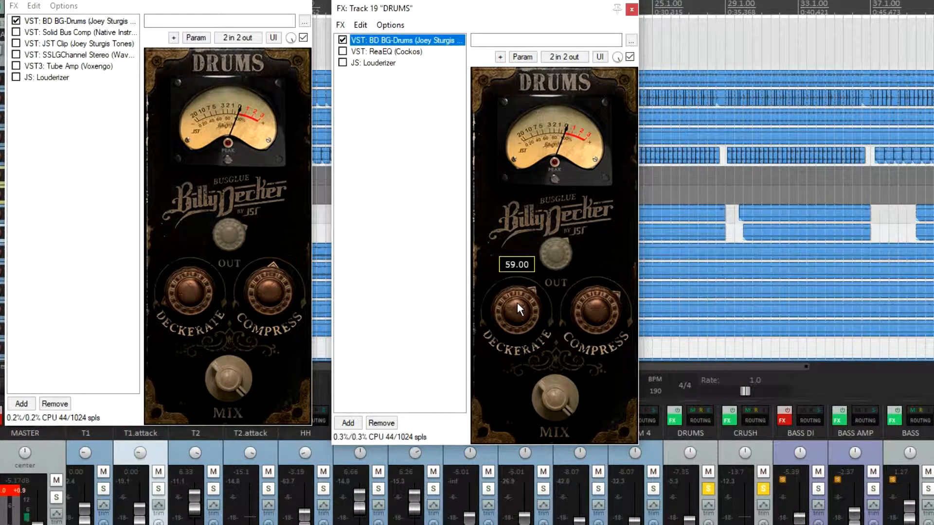
{"action": "mouse_move", "coordinate": [620, 304]}
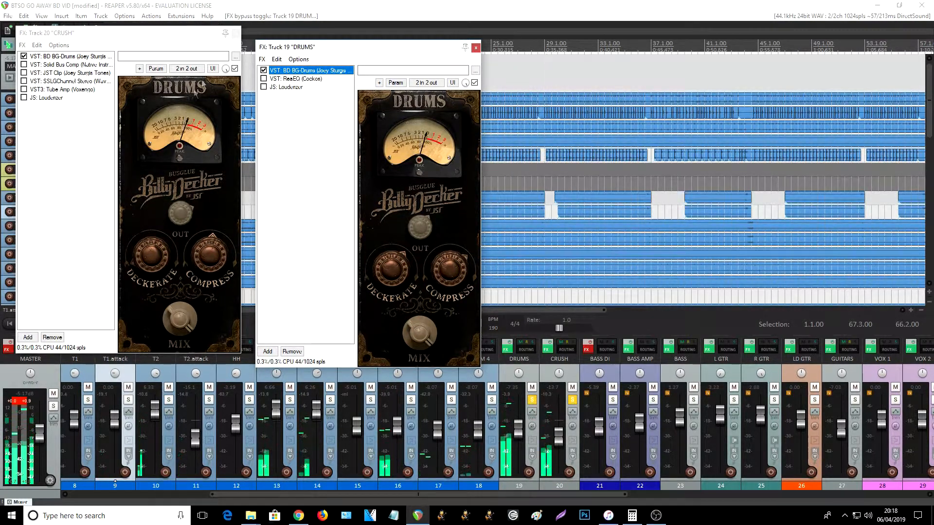
{"action": "key", "text": "space"}
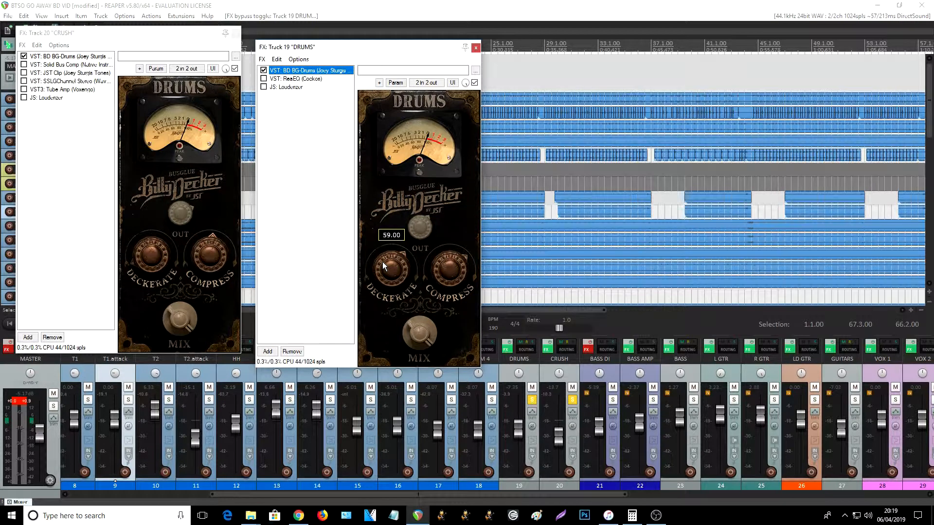
{"action": "mouse_move", "coordinate": [443, 271]}
{"action": "mouse_move", "coordinate": [395, 261]}
{"action": "left_click", "coordinate": [476, 48]}
{"action": "left_click", "coordinate": [236, 33]}
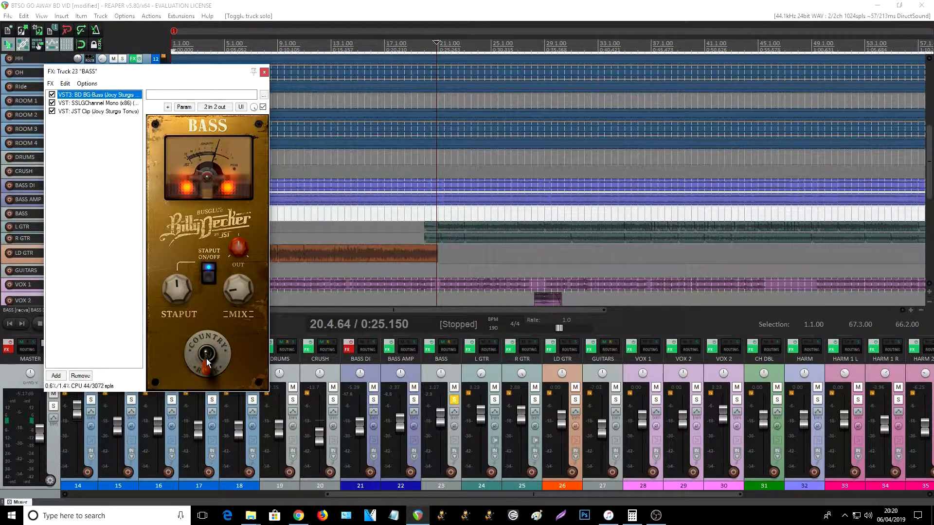
Examine BD BG-Bass and JST Clip in the BASS bus effects chain and listen to the soloed bass.
{"action": "mouse_move", "coordinate": [237, 315]}
{"action": "mouse_move", "coordinate": [172, 289]}
{"action": "left_click", "coordinate": [104, 113]}
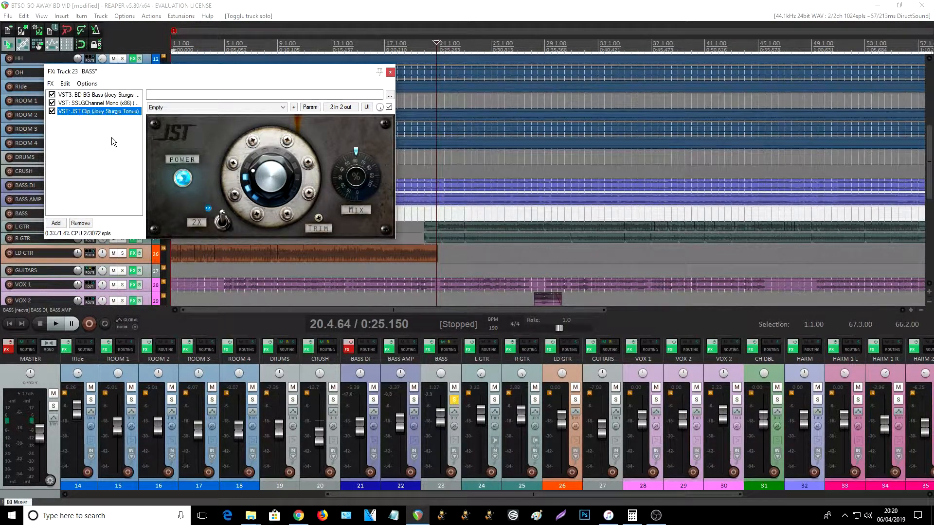
{"action": "left_click", "coordinate": [94, 95]}
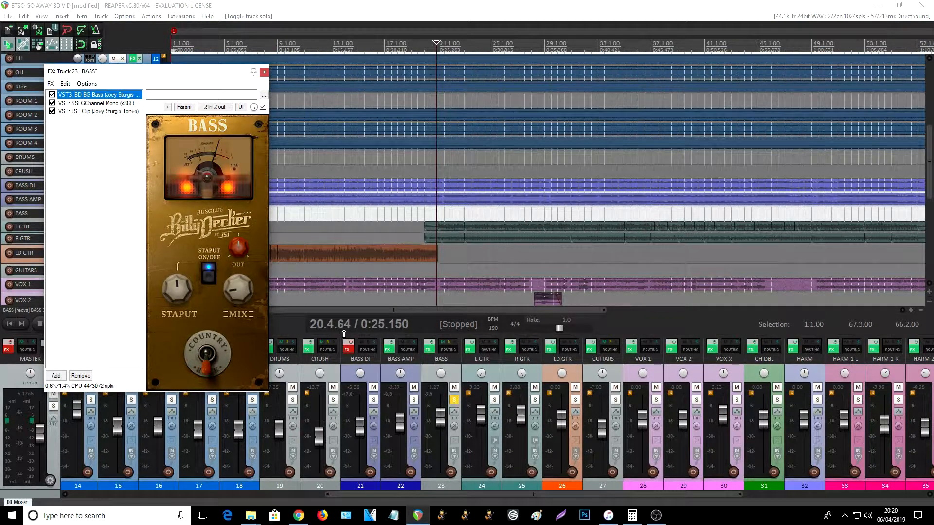
{"action": "key", "text": "space"}
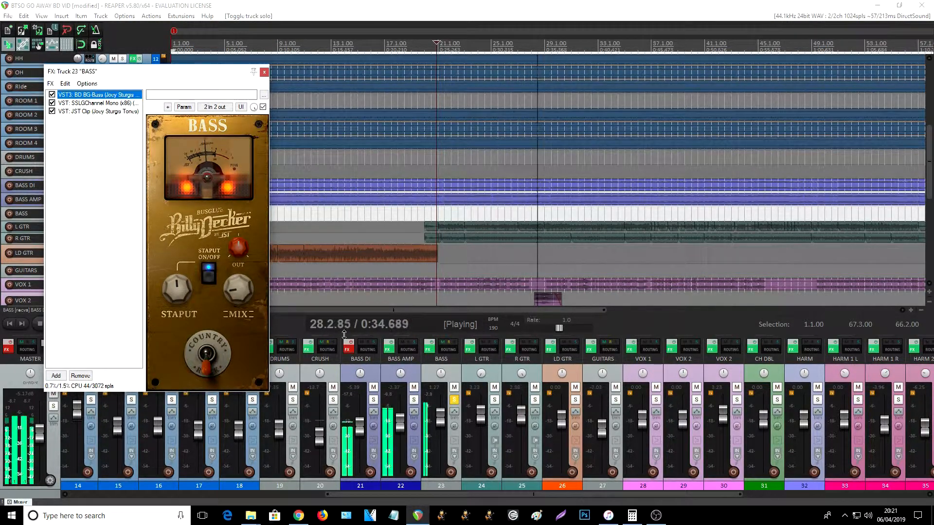
{"action": "key", "text": "space"}
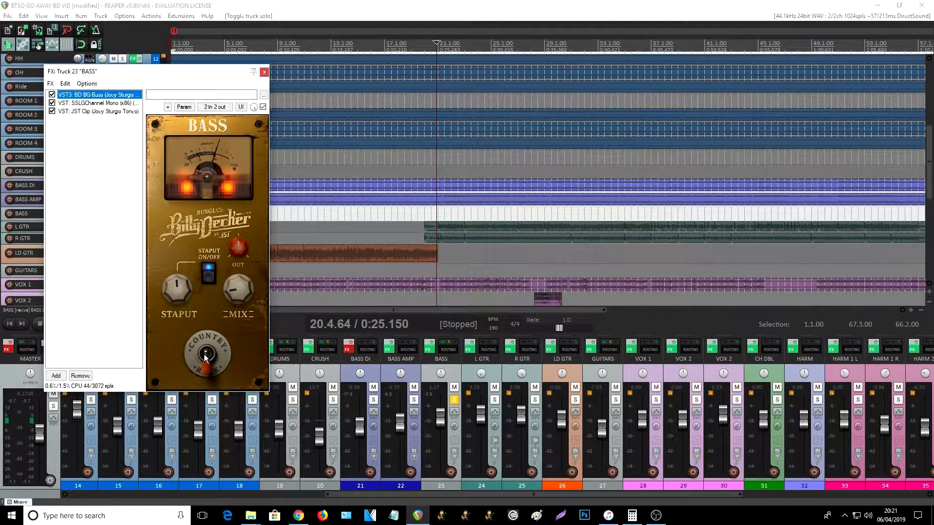
While the bass plays, try BD BG-Bass in Country mode with different Mix and Staput amounts, including Staput at 0, and return to Rock.
{"action": "key", "text": "space"}
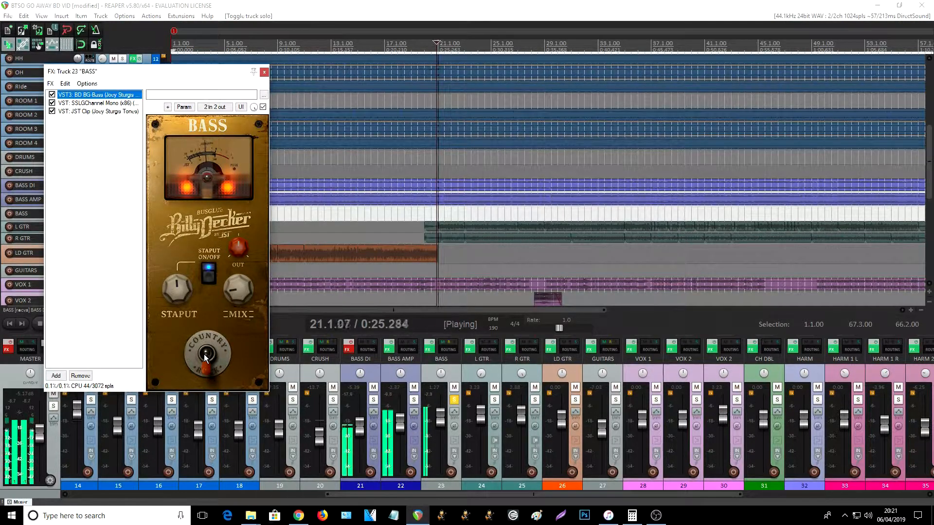
{"action": "left_click_drag", "start_coordinate": [203, 354], "coordinate": [206, 342]}
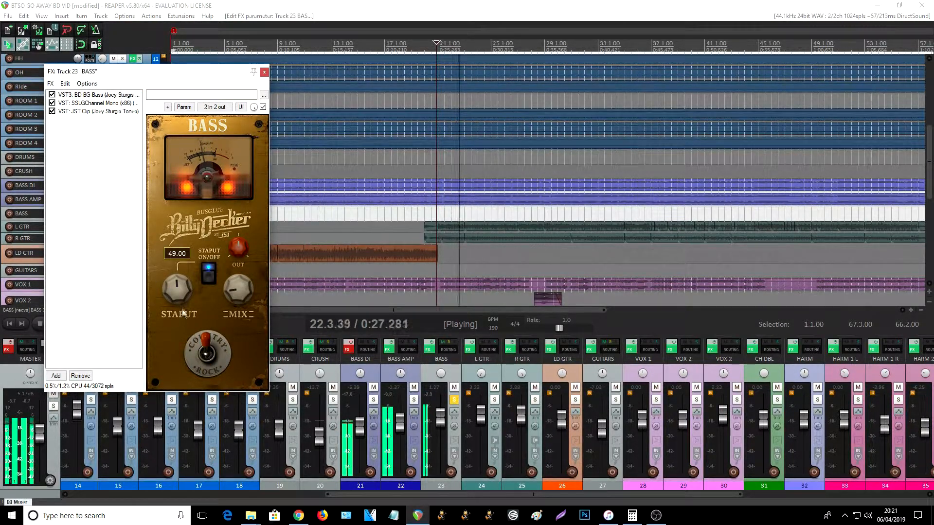
{"action": "mouse_move", "coordinate": [232, 292]}
{"action": "mouse_move", "coordinate": [232, 292]}
{"action": "left_mouse_down"}
{"action": "mouse_move", "coordinate": [233, 260]}
{"action": "mouse_move", "coordinate": [230, 289]}
{"action": "left_mouse_up"}
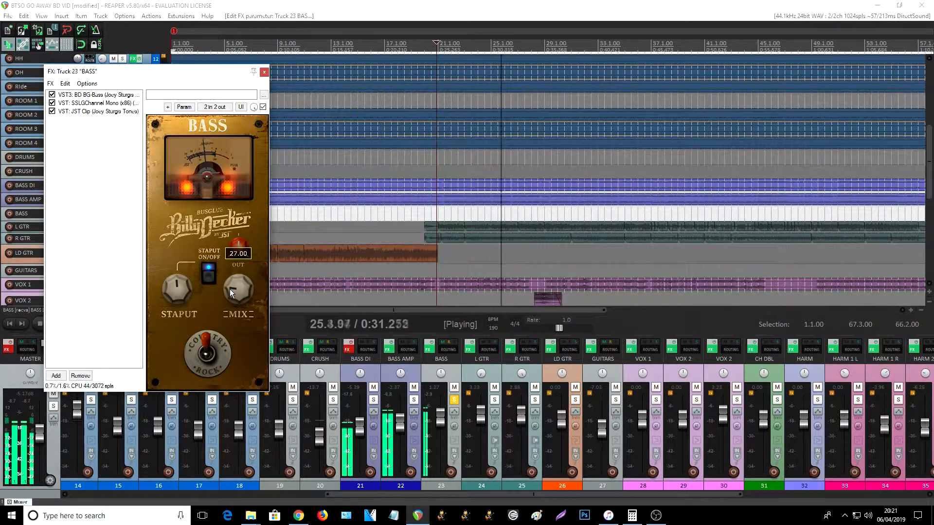
{"action": "left_click_drag", "start_coordinate": [176, 288], "coordinate": [188, 344]}
{"action": "left_click", "coordinate": [200, 358]}
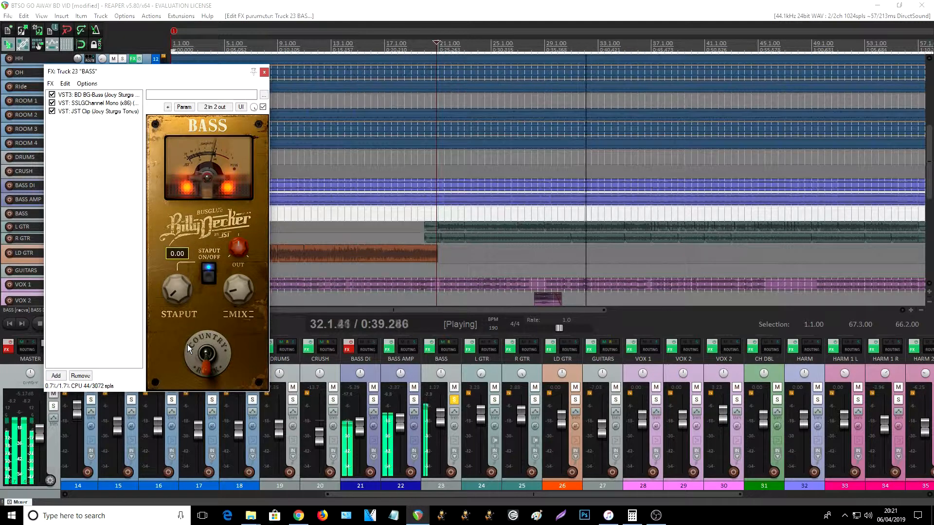
{"action": "left_click_drag", "start_coordinate": [230, 295], "coordinate": [170, 283]}
{"action": "key", "text": "space"}
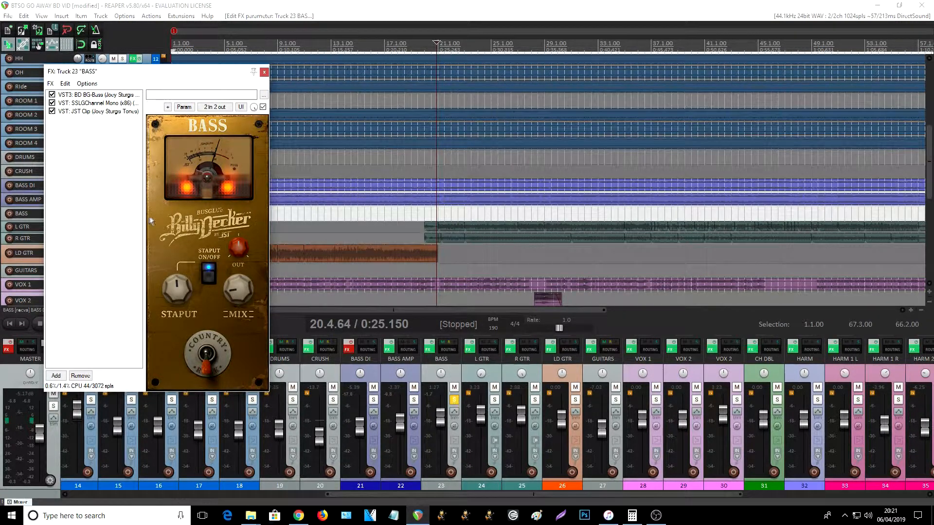
Audition the bass with SSLGChannel Mono and JST Clip bypassed, re-enable both, and close the BASS effects chain.
{"action": "left_click", "coordinate": [51, 104]}
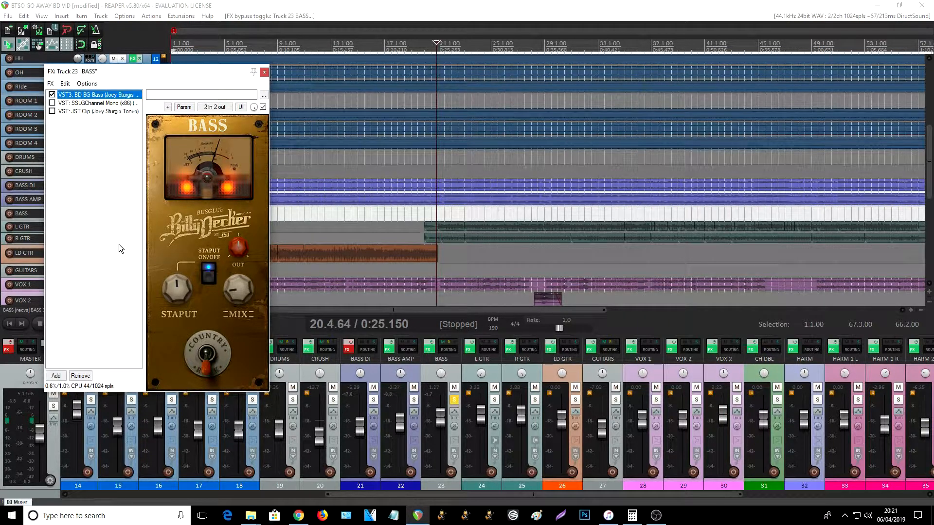
{"action": "key", "text": "space"}
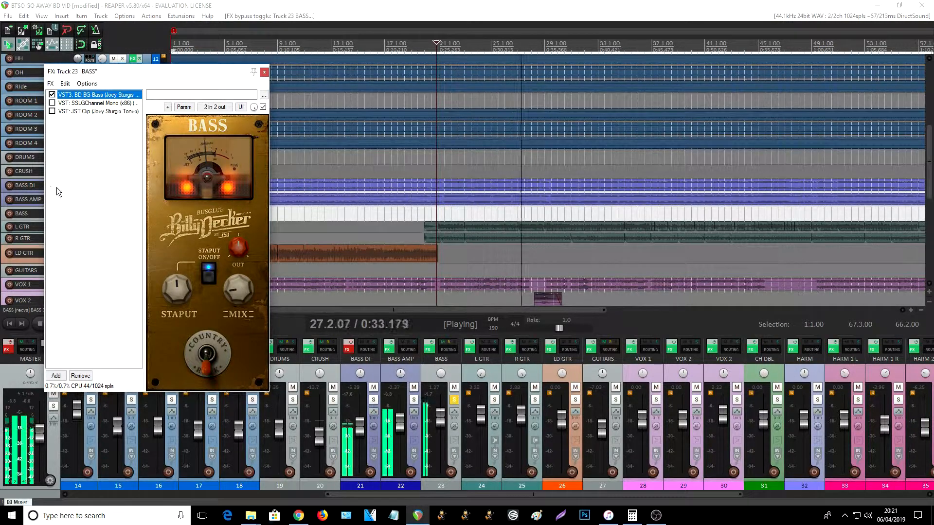
{"action": "left_click", "coordinate": [52, 102]}
{"action": "left_click", "coordinate": [52, 111]}
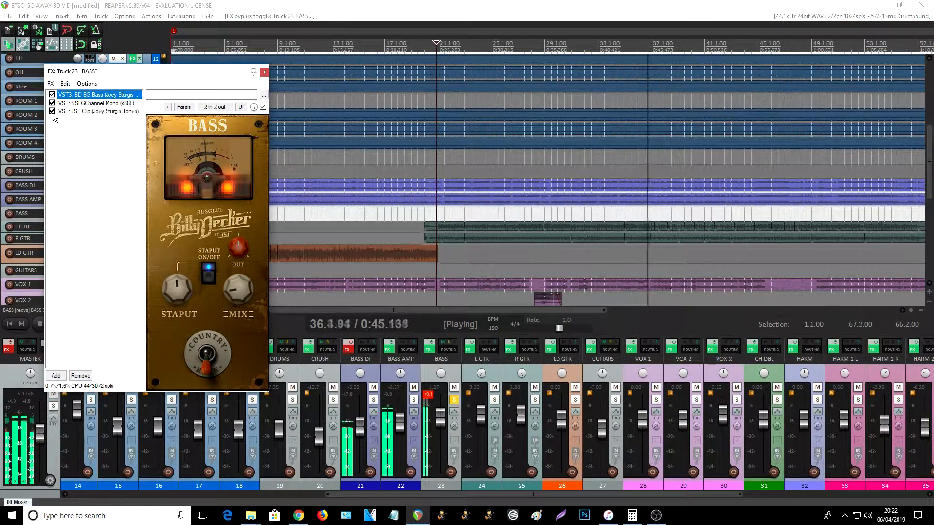
{"action": "key", "text": "space"}
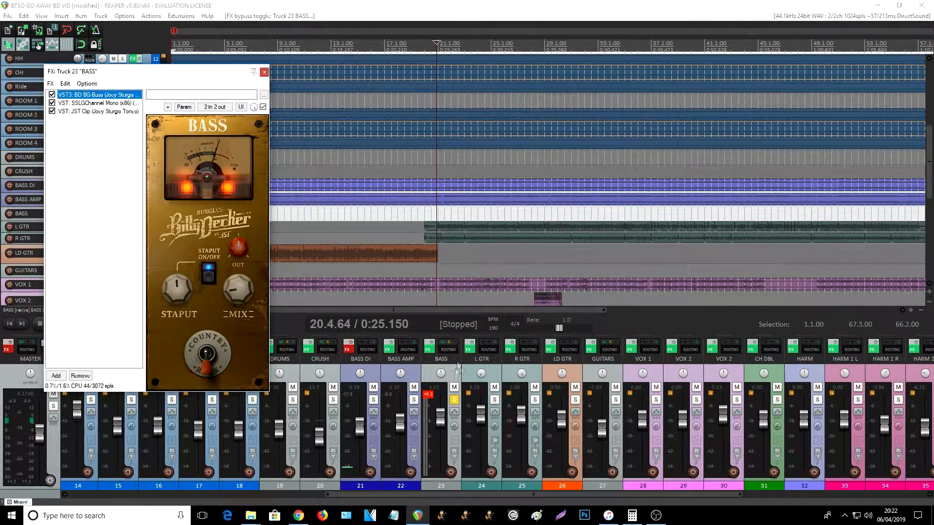
{"action": "left_click", "coordinate": [427, 395]}
{"action": "left_click", "coordinate": [264, 72]}
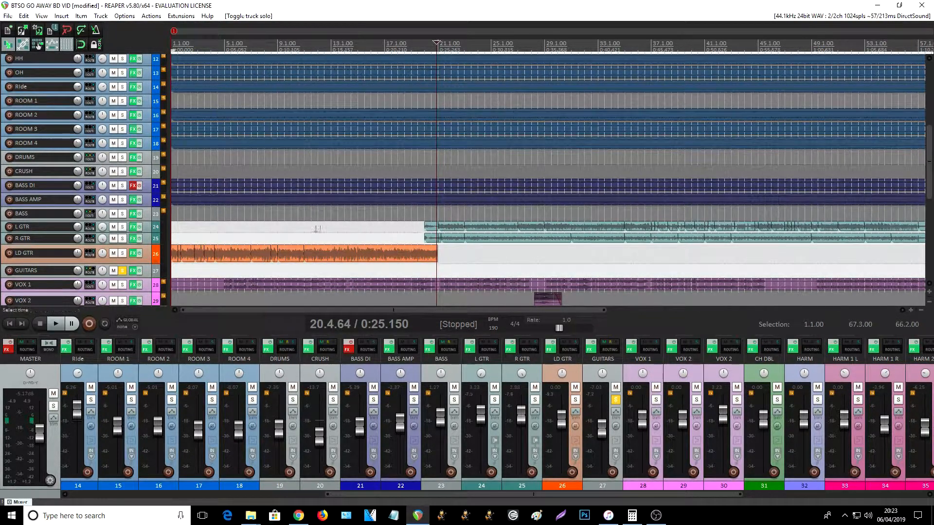
Listen to the soloed guitars from around bar 10, through the lead guitar and into the rhythm guitars.
{"action": "left_click", "coordinate": [302, 230]}
{"action": "key", "text": "space"}
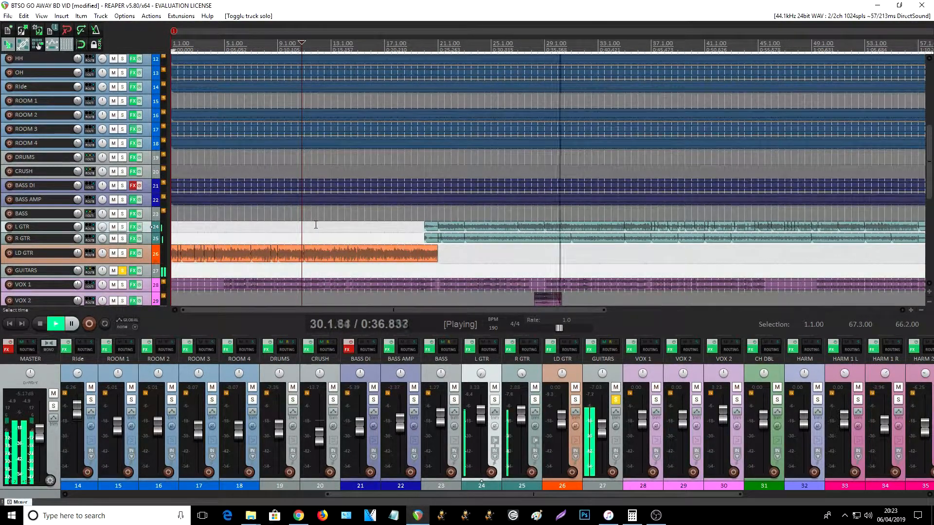
{"action": "key", "text": "space"}
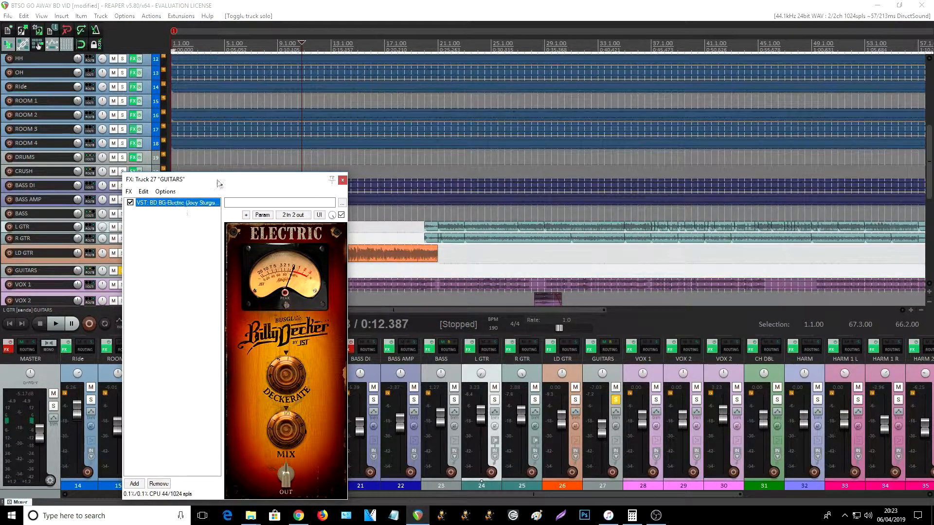
Look over the L GTR effects chain, close it, and examine the Deckerate and Mix settings of BD BG-Electric on the GUITARS bus.
{"action": "left_click_drag", "start_coordinate": [219, 181], "coordinate": [212, 133]}
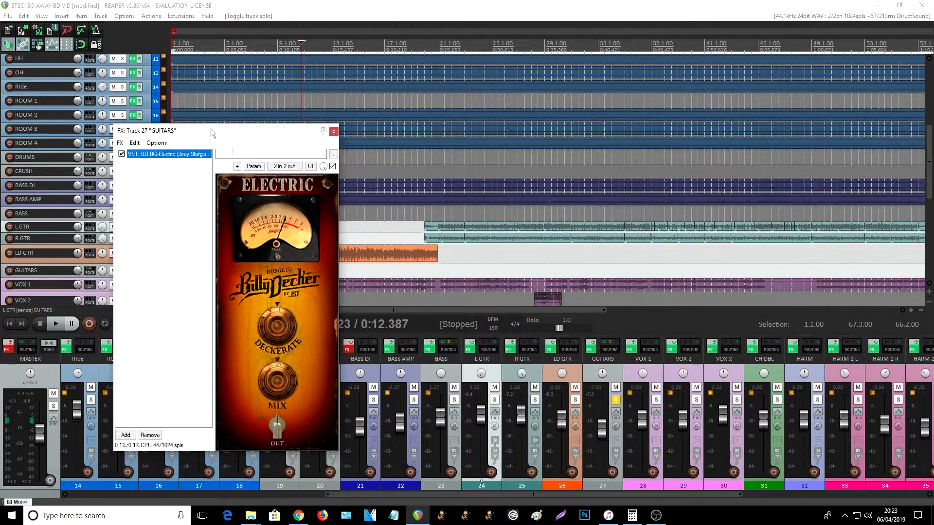
{"action": "left_click", "coordinate": [475, 351]}
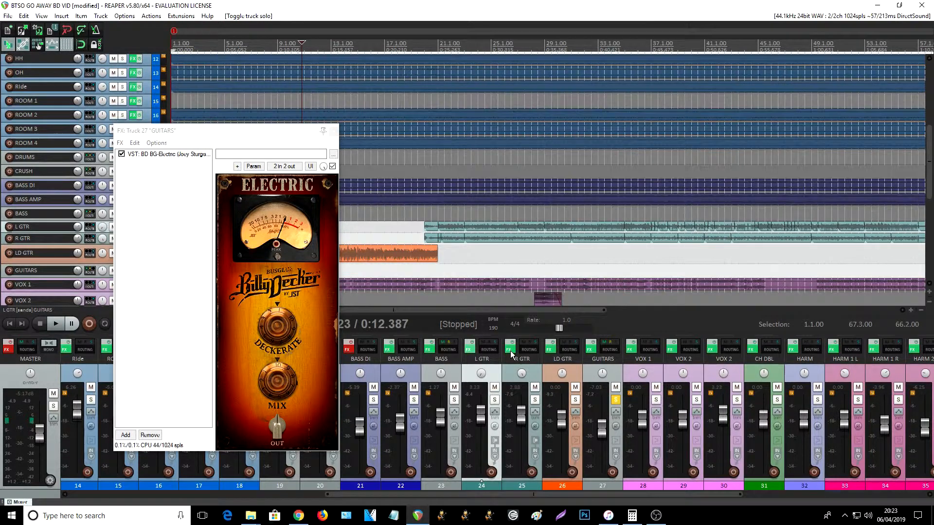
{"action": "left_click", "coordinate": [510, 351]}
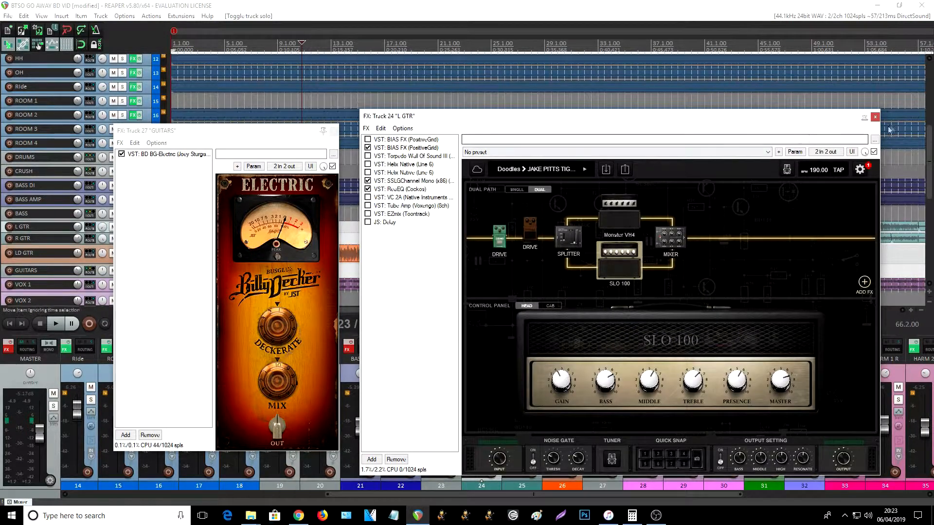
{"action": "left_click", "coordinate": [874, 117]}
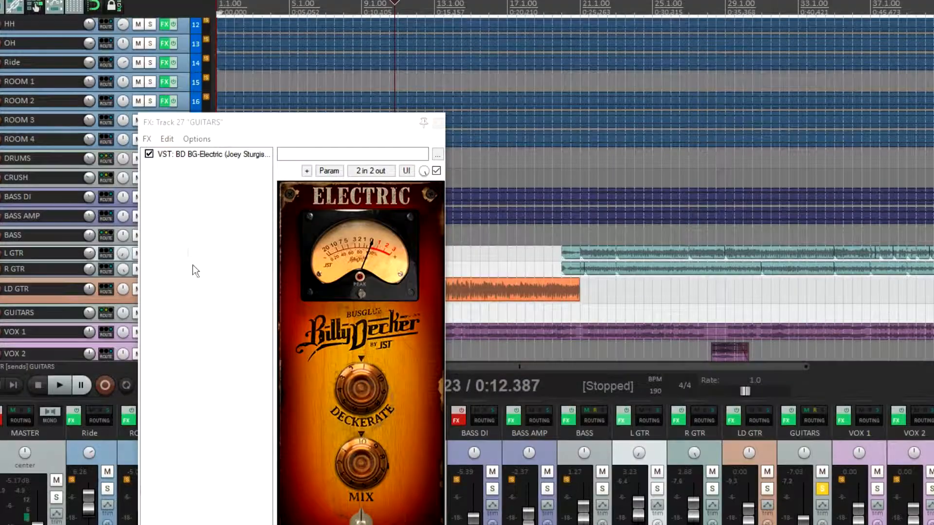
{"action": "mouse_move", "coordinate": [265, 328]}
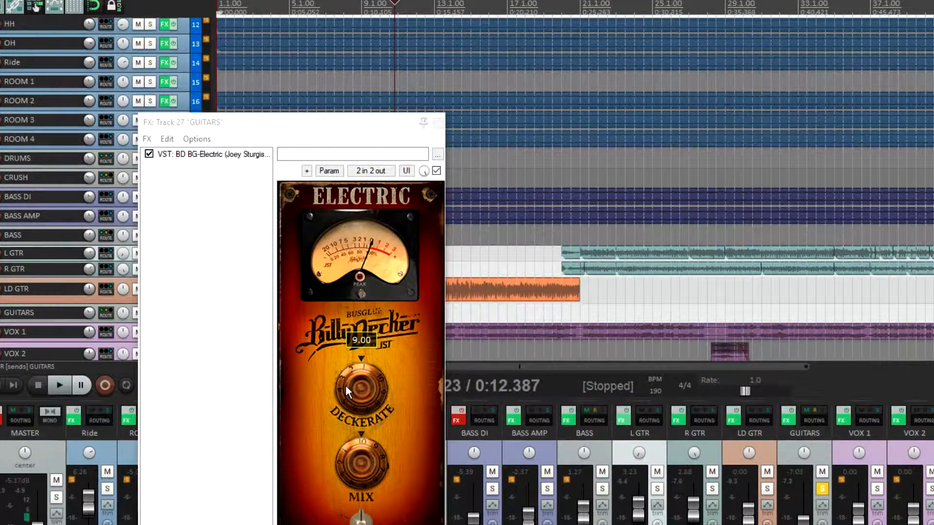
{"action": "mouse_move", "coordinate": [361, 479]}
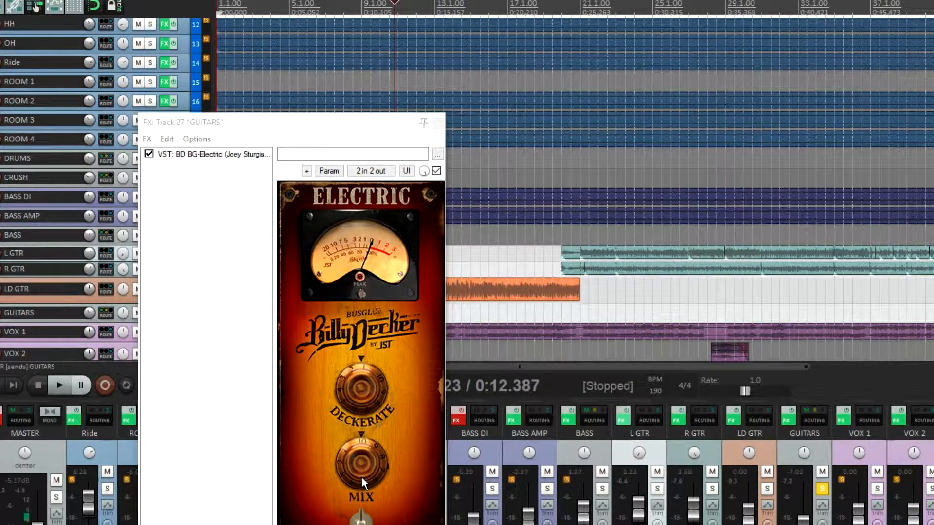
Play the rhythm guitars from around bar 24 and try different Deckerate and Mix amounts in BD BG-Electric.
{"action": "left_click", "coordinate": [642, 289]}
{"action": "key", "text": "space"}
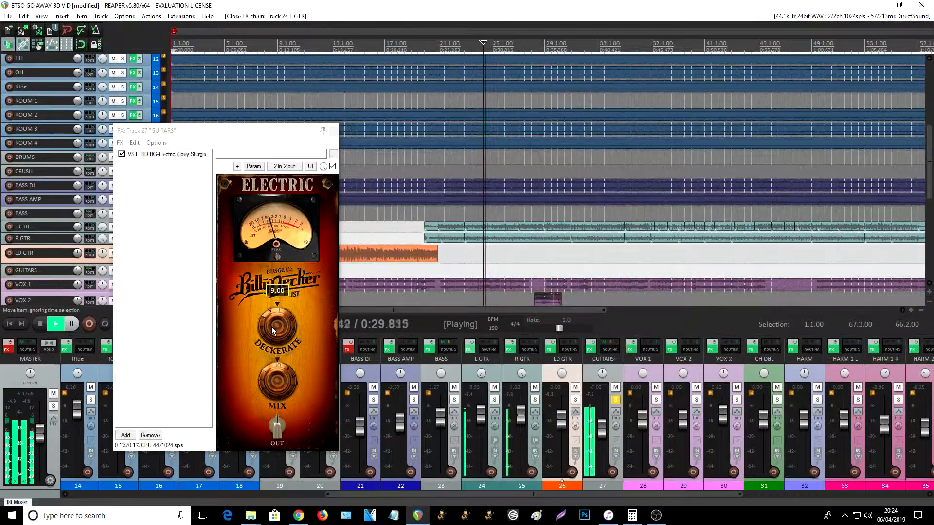
{"action": "mouse_move", "coordinate": [273, 331]}
{"action": "left_mouse_down"}
{"action": "mouse_move", "coordinate": [273, 288]}
{"action": "mouse_move", "coordinate": [265, 326]}
{"action": "left_mouse_up"}
{"action": "mouse_move", "coordinate": [278, 371]}
{"action": "mouse_move", "coordinate": [279, 374]}
{"action": "left_mouse_down"}
{"action": "mouse_move", "coordinate": [270, 427]}
{"action": "mouse_move", "coordinate": [264, 366]}
{"action": "left_mouse_up"}
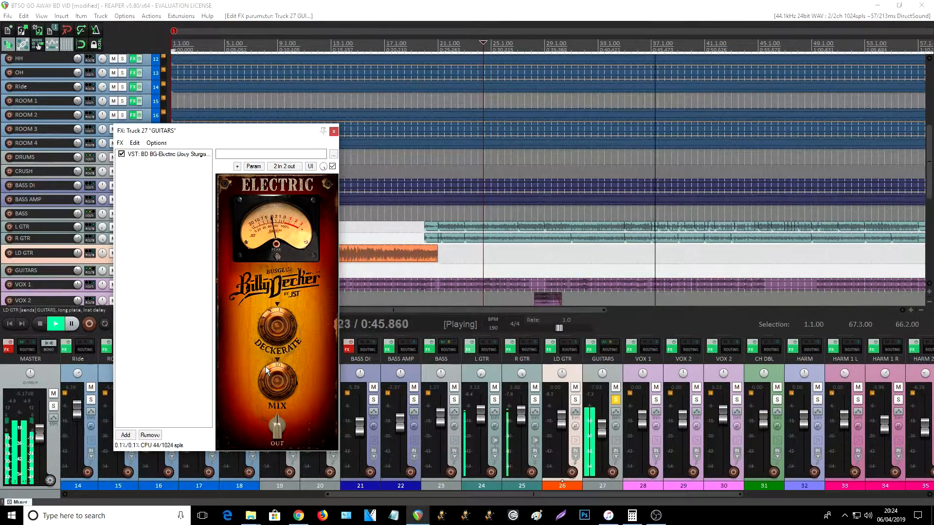
Stop playback of the rhythm guitars and close the GUITARS effects chain.
{"action": "key", "text": "space"}
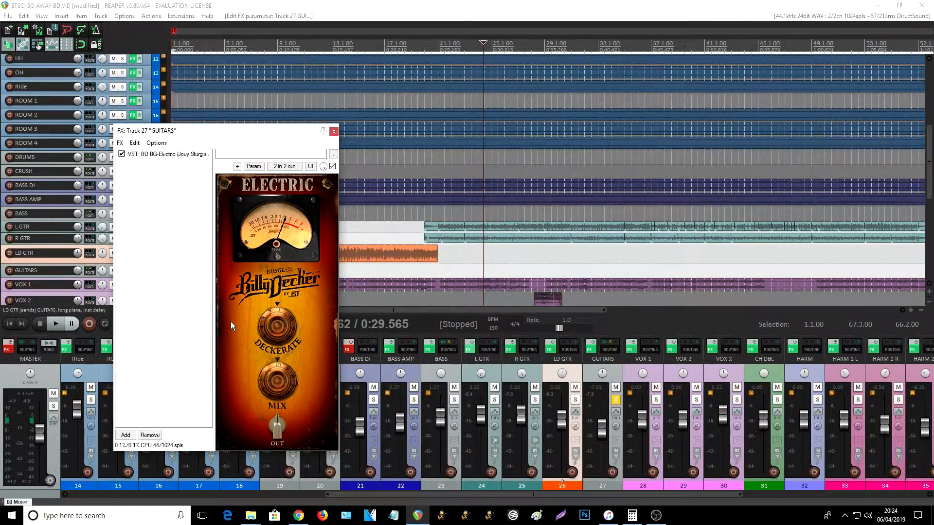
{"action": "left_click", "coordinate": [333, 132]}
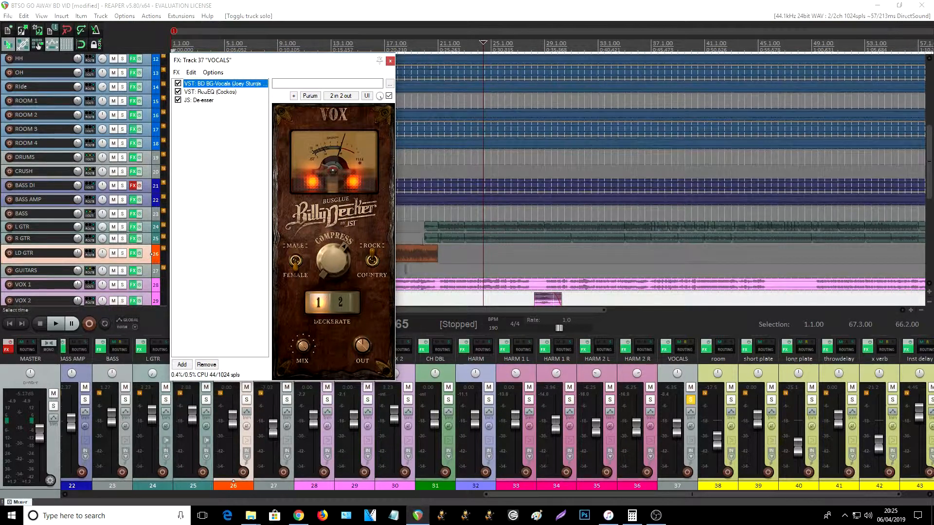
Play the soloed vocals from around bar 24 and compare them with BD BG-Vocals bypassed and enabled on the VOCALS bus.
{"action": "key", "text": "space"}
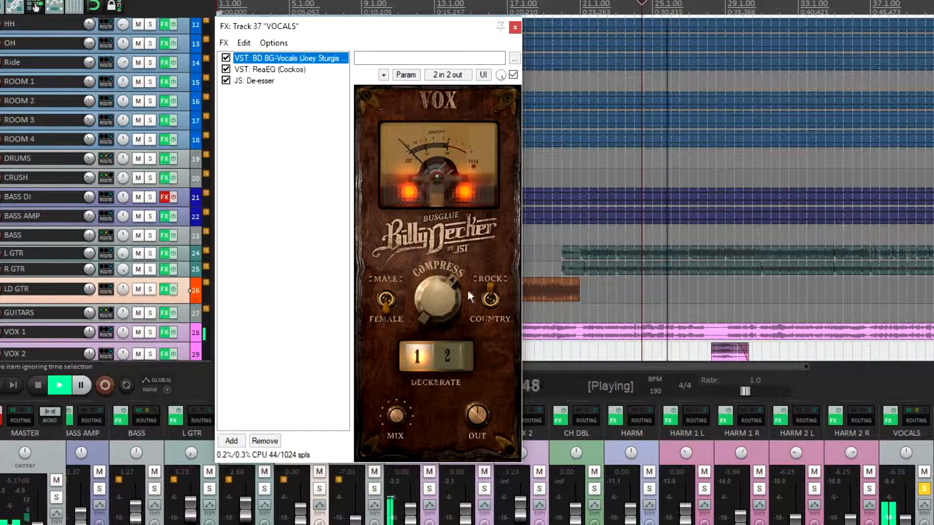
{"action": "left_click", "coordinate": [226, 58]}
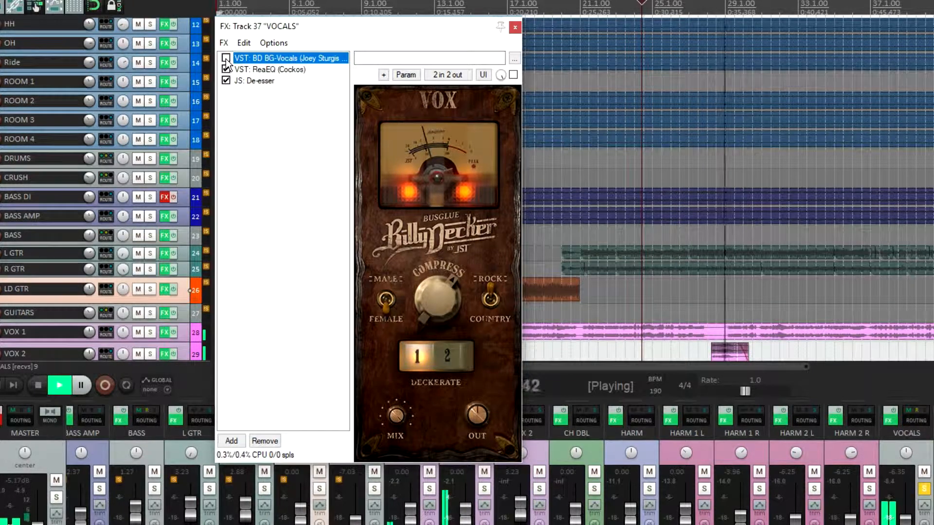
{"action": "left_click", "coordinate": [226, 58]}
{"action": "left_click", "coordinate": [225, 58]}
{"action": "left_click", "coordinate": [226, 58]}
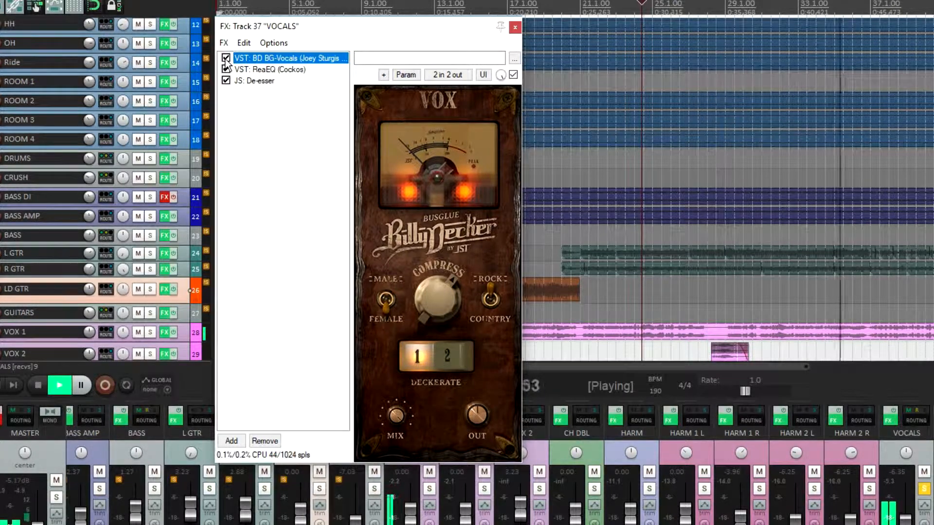
{"action": "left_click", "coordinate": [225, 58]}
{"action": "left_click", "coordinate": [225, 58]}
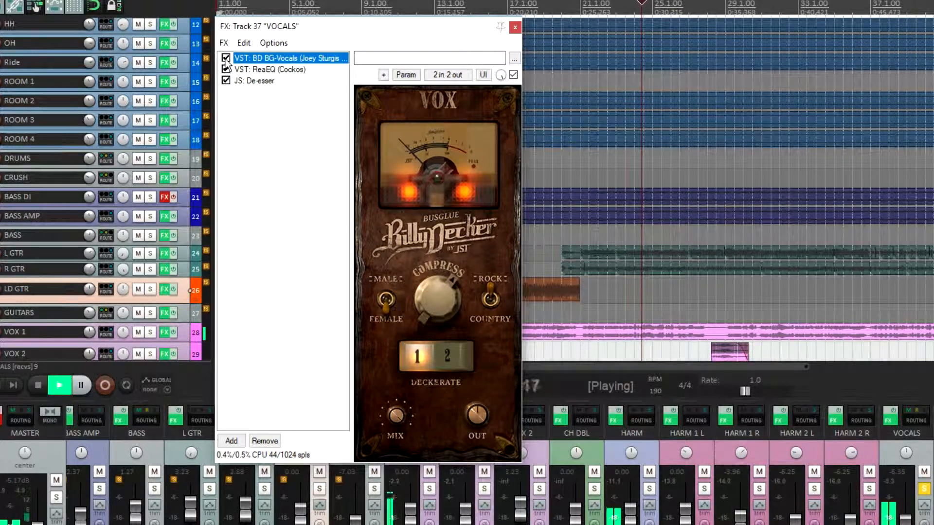
{"action": "key", "text": "space"}
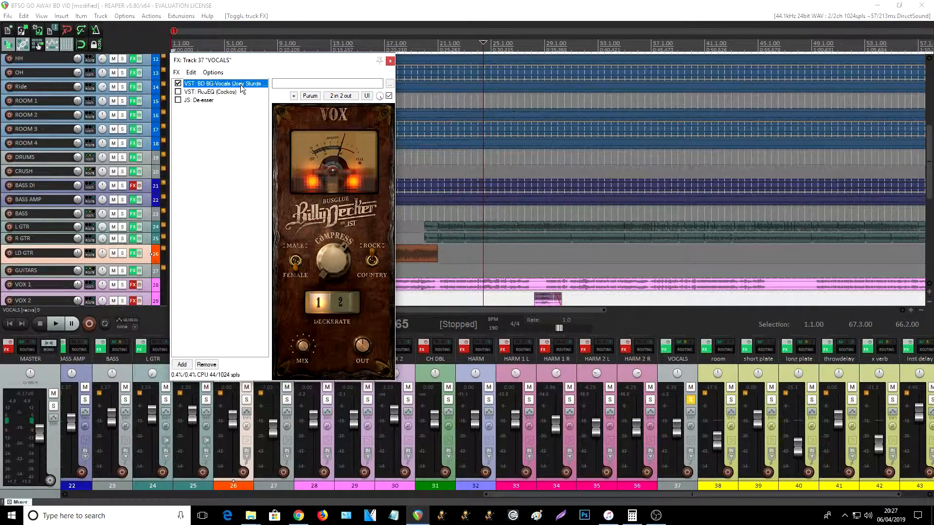
With ReaEQ and De-esser off, replay the vocals and compare BD BG-Vocals bypassed and re-enabled.
{"action": "key", "text": "space"}
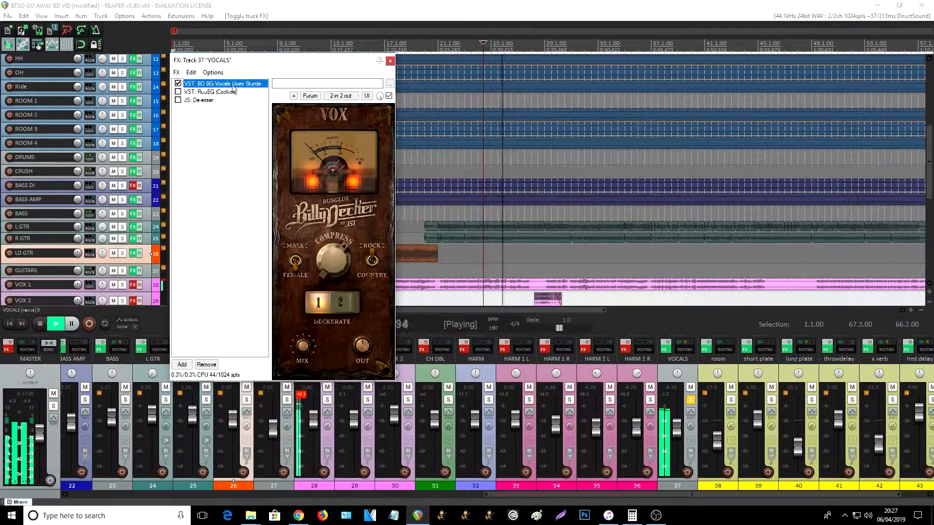
{"action": "left_click", "coordinate": [178, 84]}
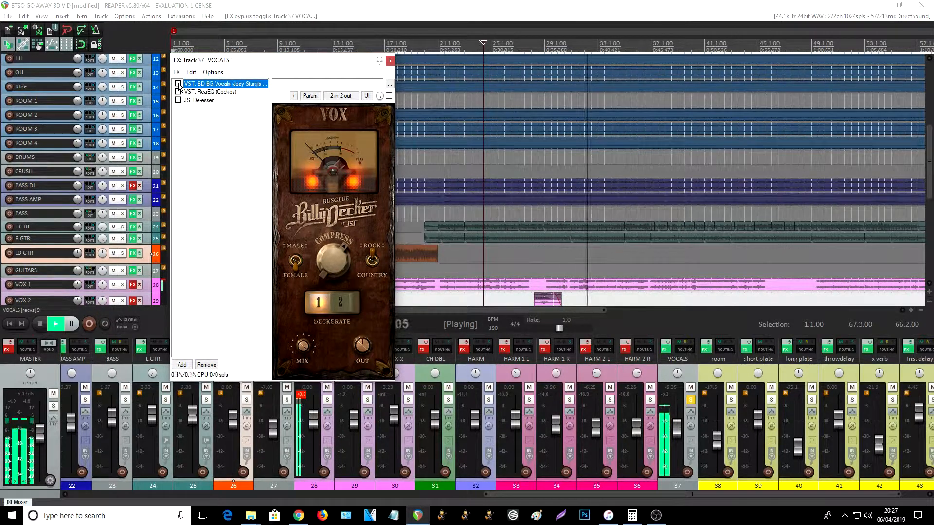
{"action": "left_click", "coordinate": [178, 84]}
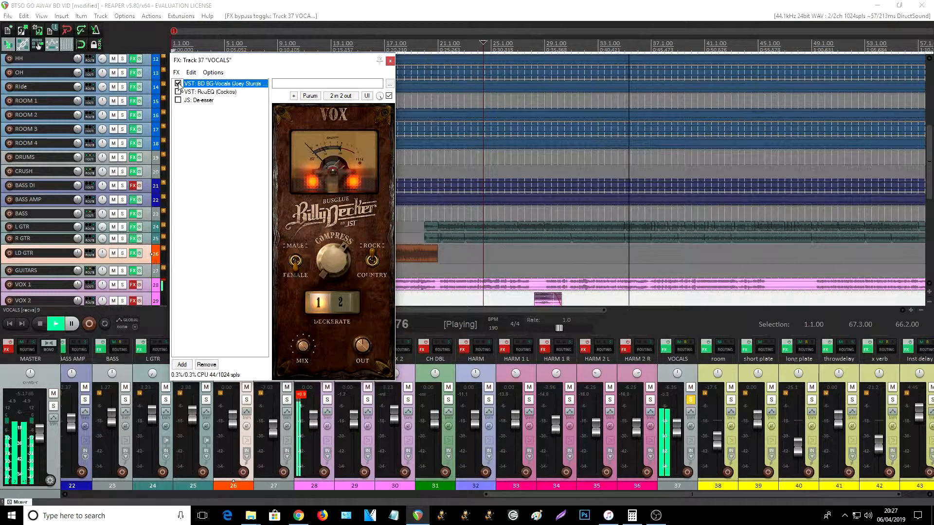
{"action": "key", "text": "space"}
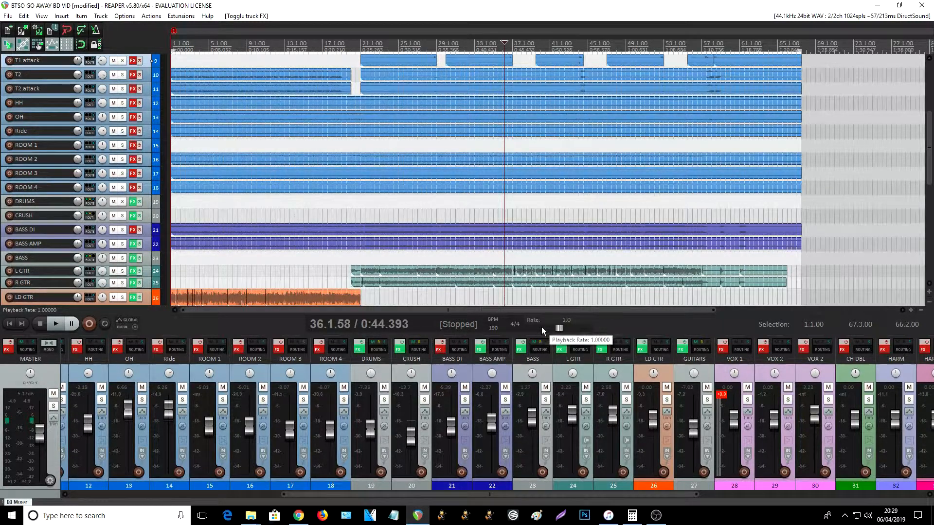
Play the full mix from around bar 20 with the bus effects enabled and most individual track effects bypassed.
{"action": "left_click", "coordinate": [360, 258]}
{"action": "key", "text": "space"}
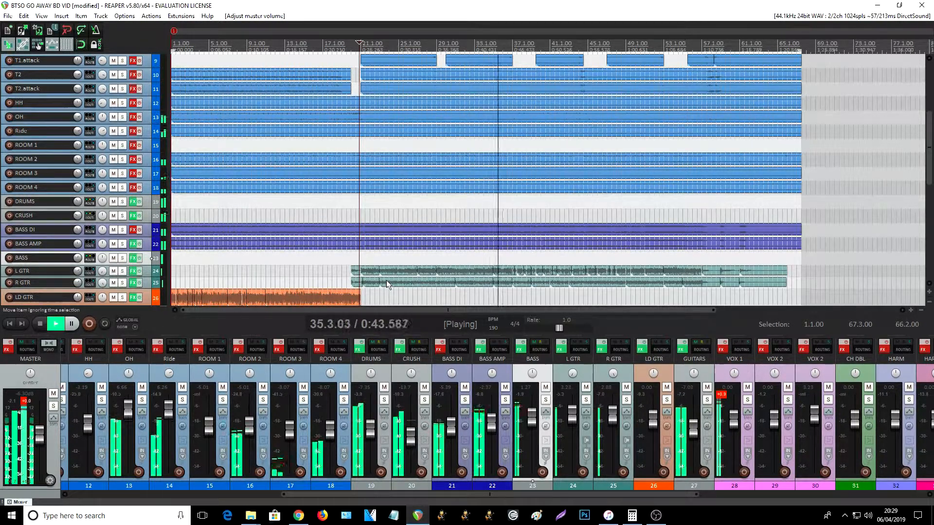
{"action": "key", "text": "space"}
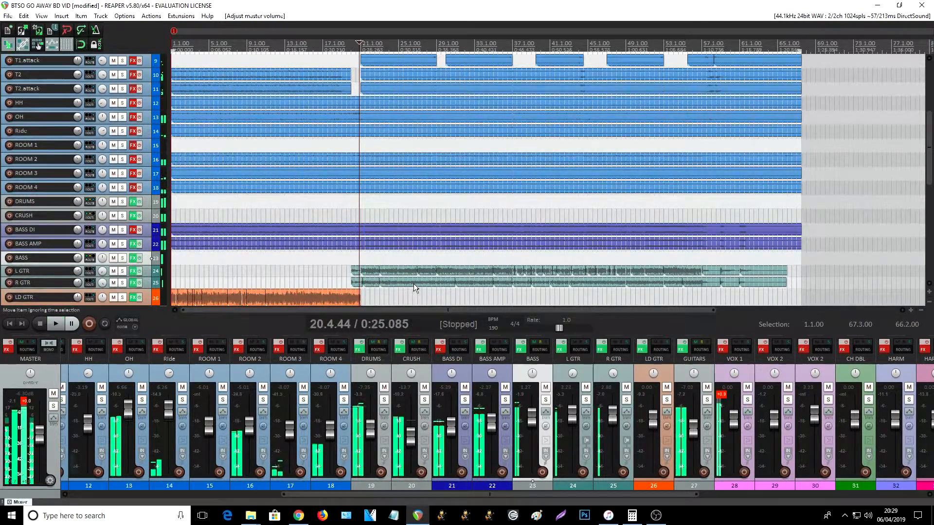
Bypass the effects on the DRUMS, CRUSH, BASS, GUITARS and VOCALS buses in the mixer.
{"action": "left_click", "coordinate": [356, 344]}
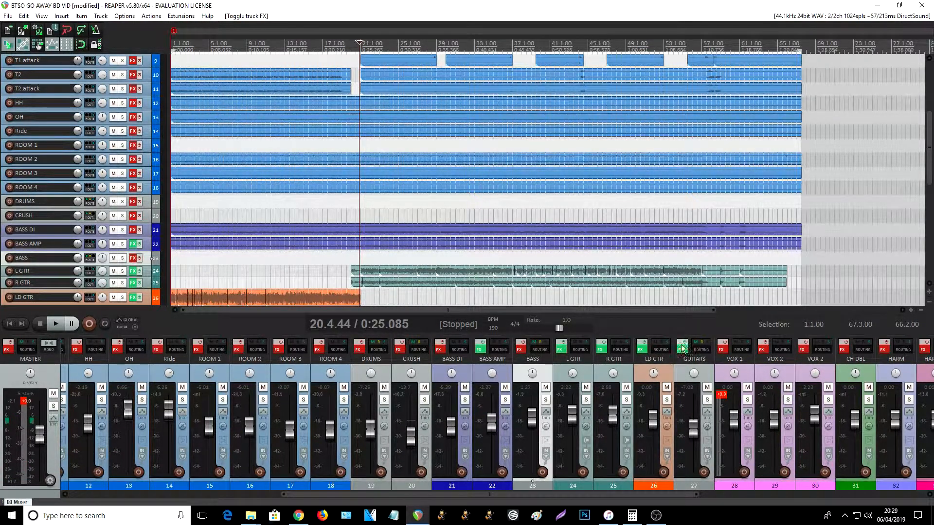
{"action": "left_click_drag", "start_coordinate": [543, 496], "coordinate": [724, 481]}
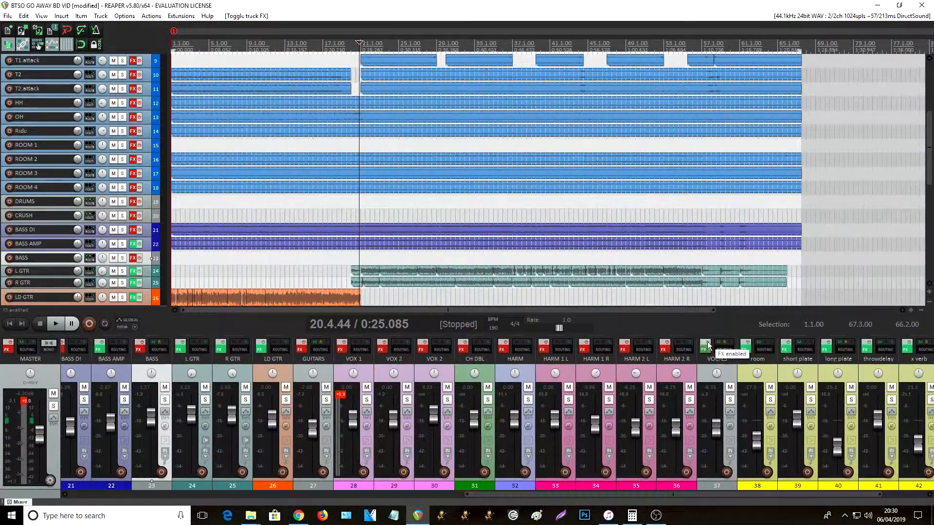
{"action": "left_click_drag", "start_coordinate": [626, 493], "coordinate": [516, 492]}
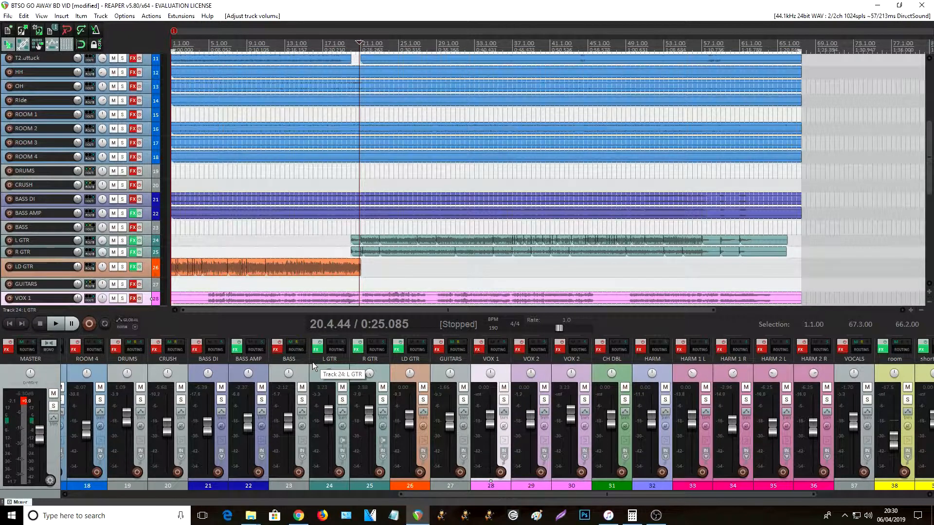
Listen from around bar 20 to the mix without bus effects, and to the mix with drum track and bus effects enabled.
{"action": "key", "text": "space"}
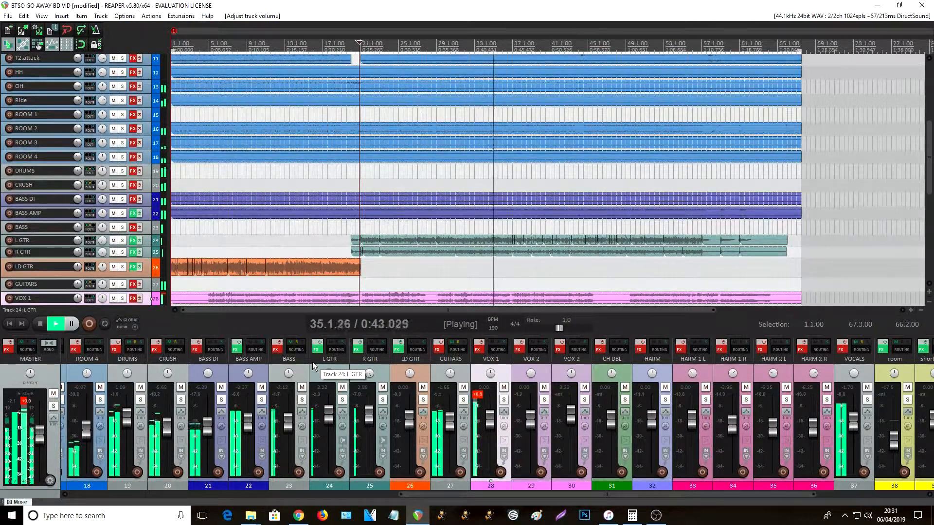
{"action": "key", "text": "space"}
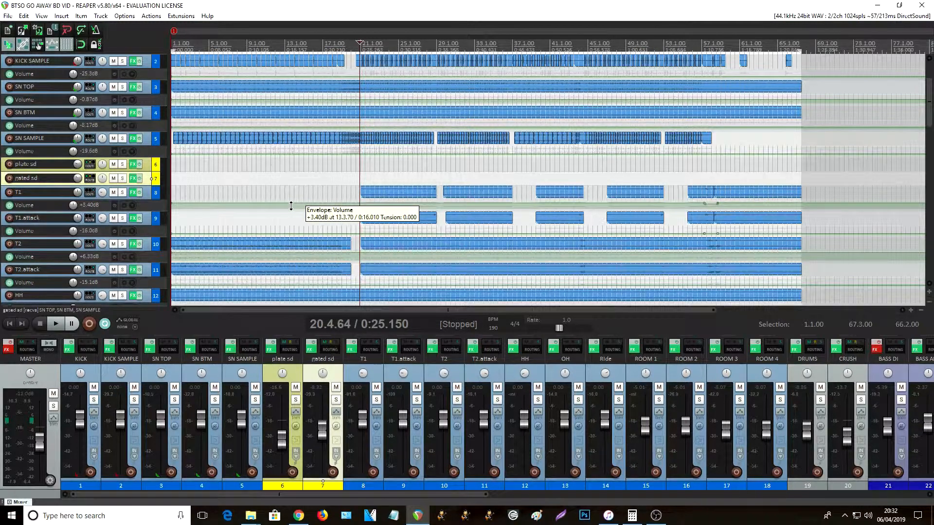
{"action": "key", "text": "space"}
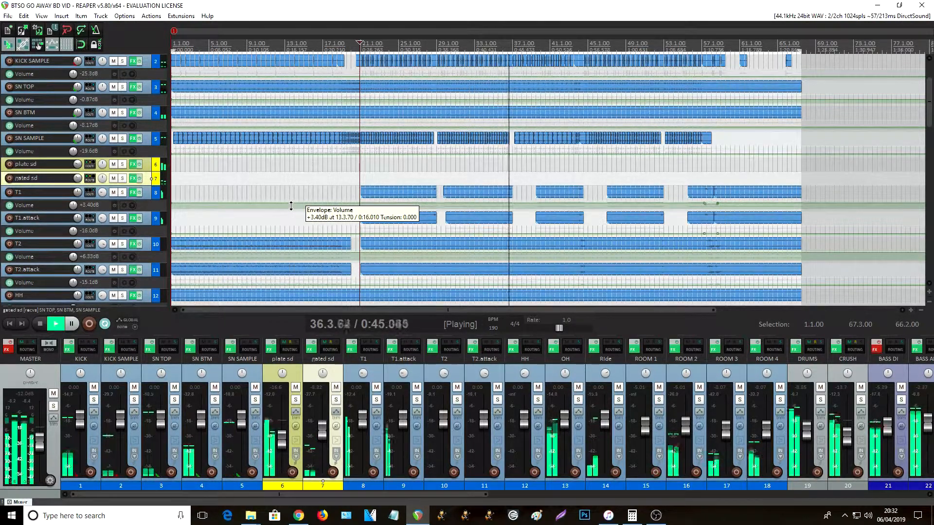
{"action": "key", "text": "space"}
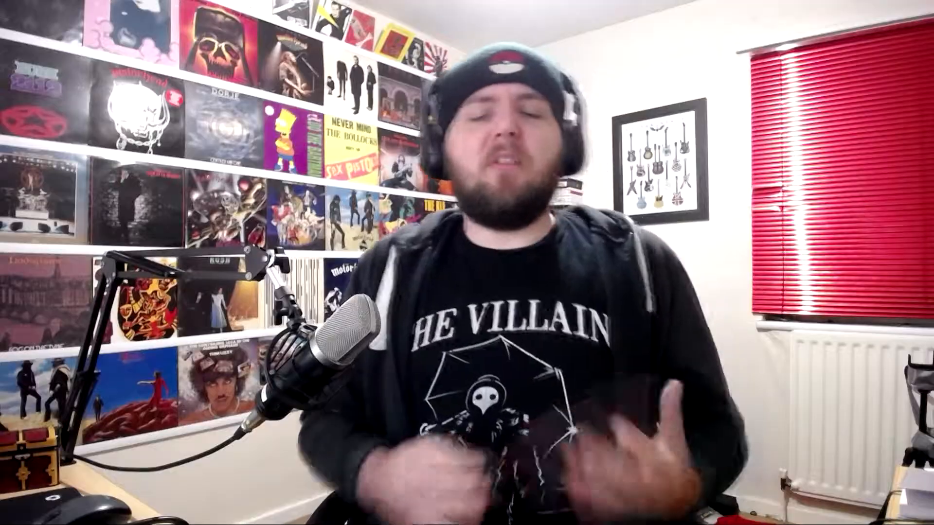